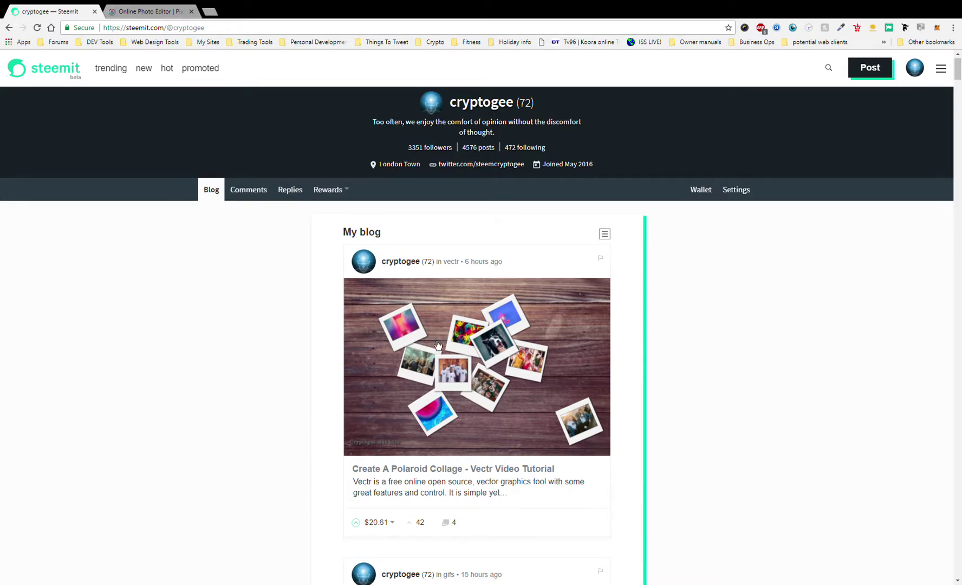
In Pixlr, view the finished polar dog_1 version, then return to the baptist-standaert photo.
scroll(438, 345, down, 1)
scroll(438, 344, down, 1)
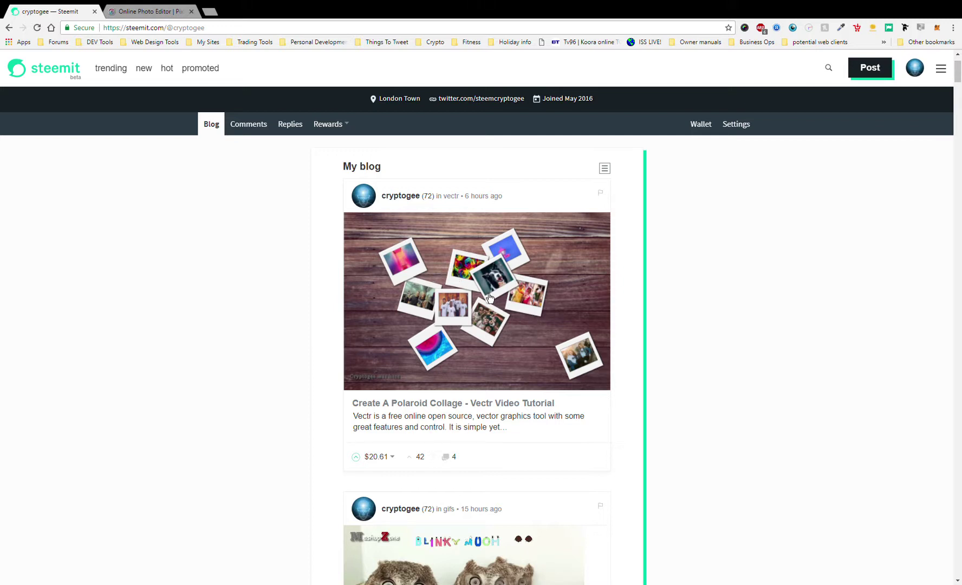
click(135, 11)
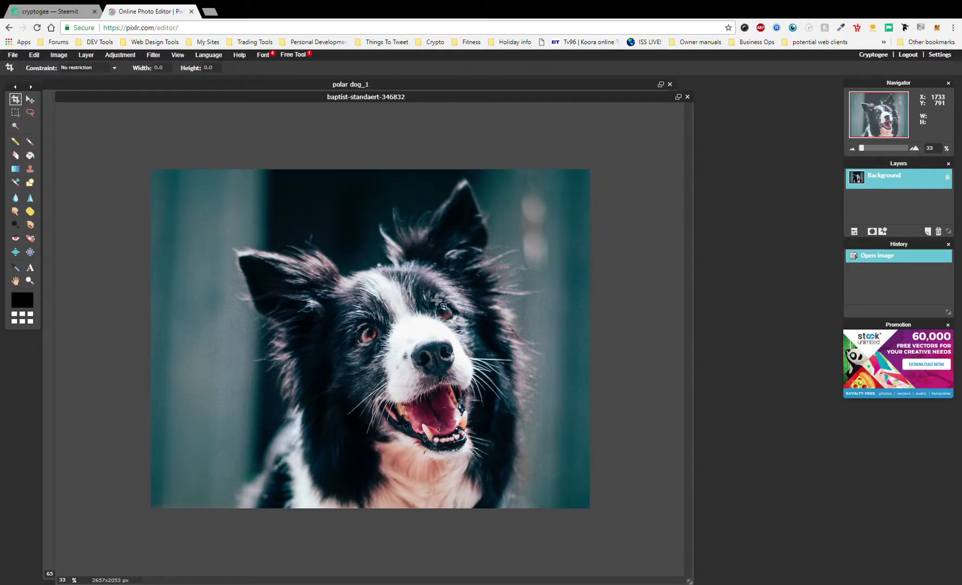
click(456, 87)
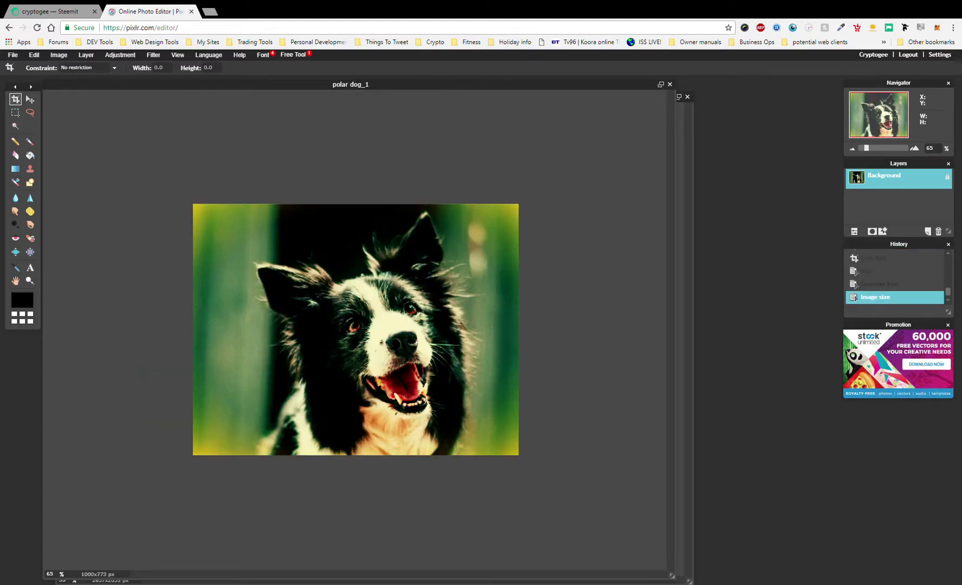
scroll(910, 298, up, 5)
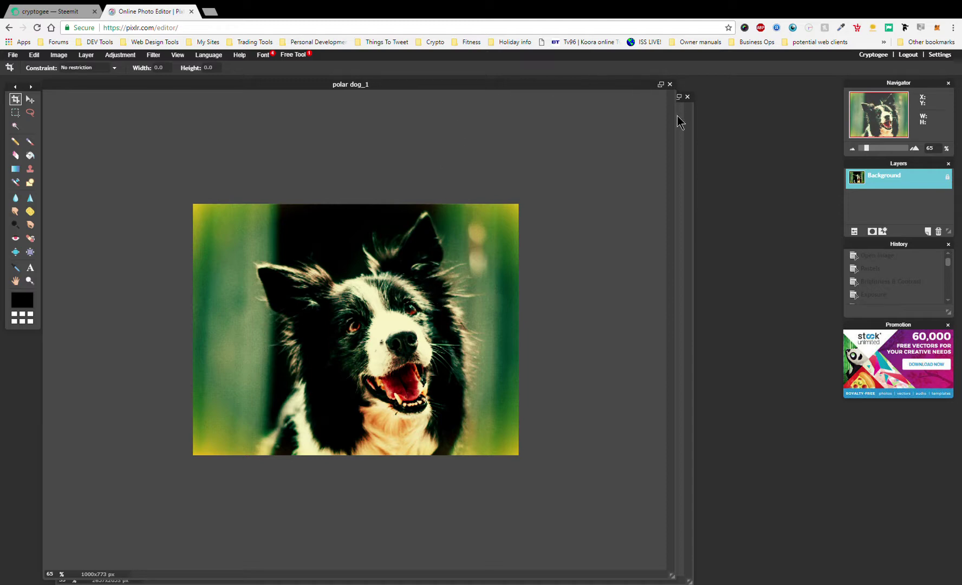
click(683, 128)
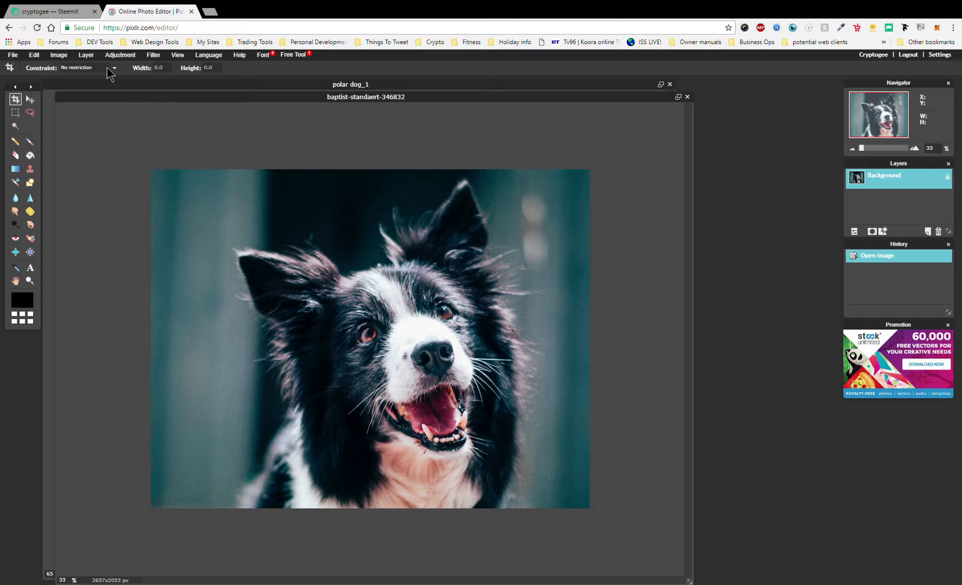
Choose Filter > Pastels for the original dog photo.
click(88, 56)
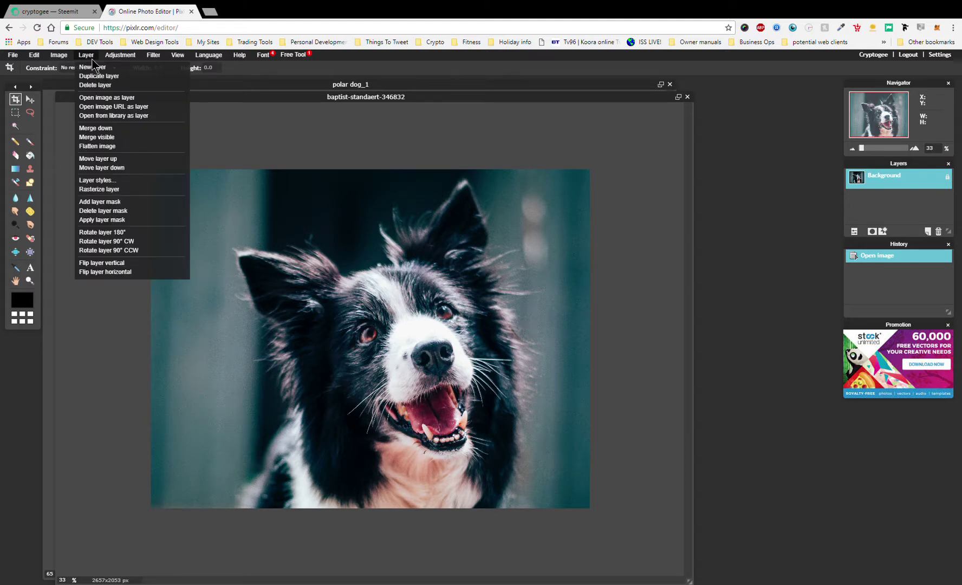
mouse_move(113, 62)
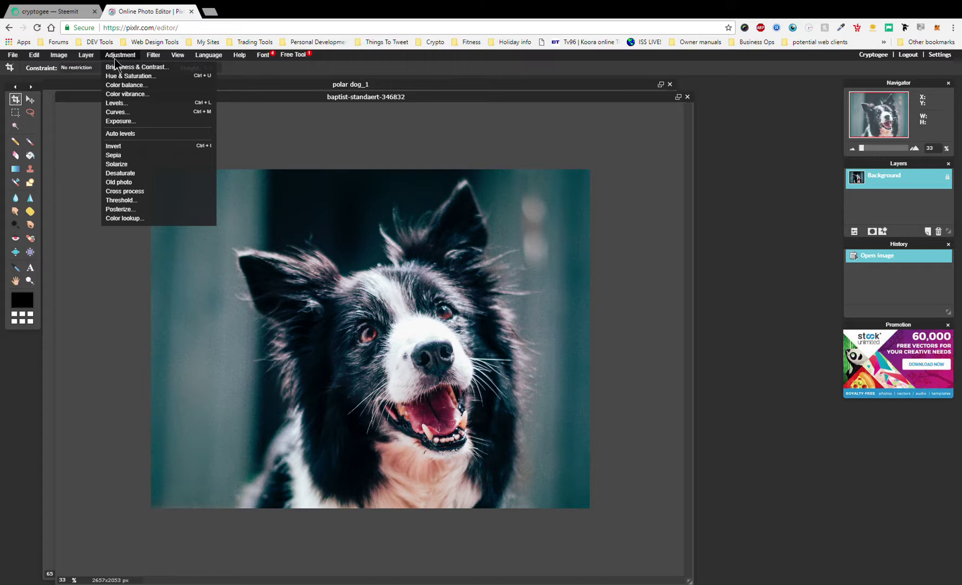
mouse_move(150, 58)
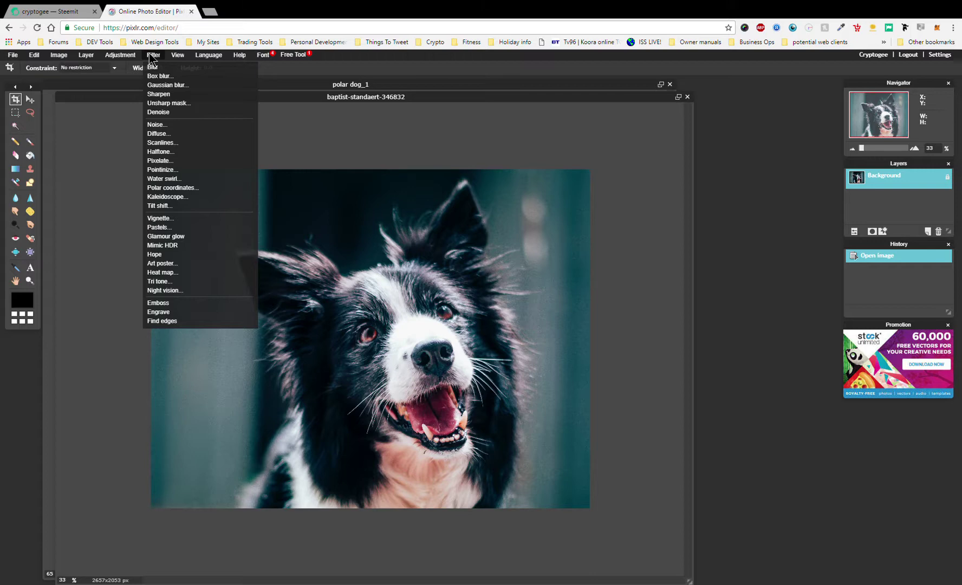
Apply the Pastels filter at size 2 with Inverse enabled.
click(190, 228)
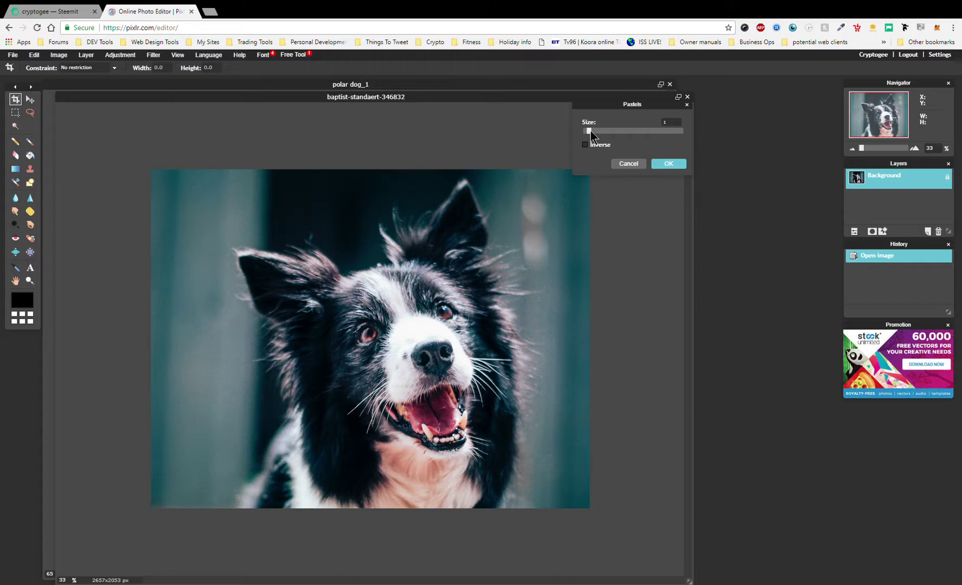
drag(591, 135, 594, 136)
mouse_move(594, 136)
mouse_down()
mouse_move(637, 135)
mouse_move(605, 136)
mouse_up()
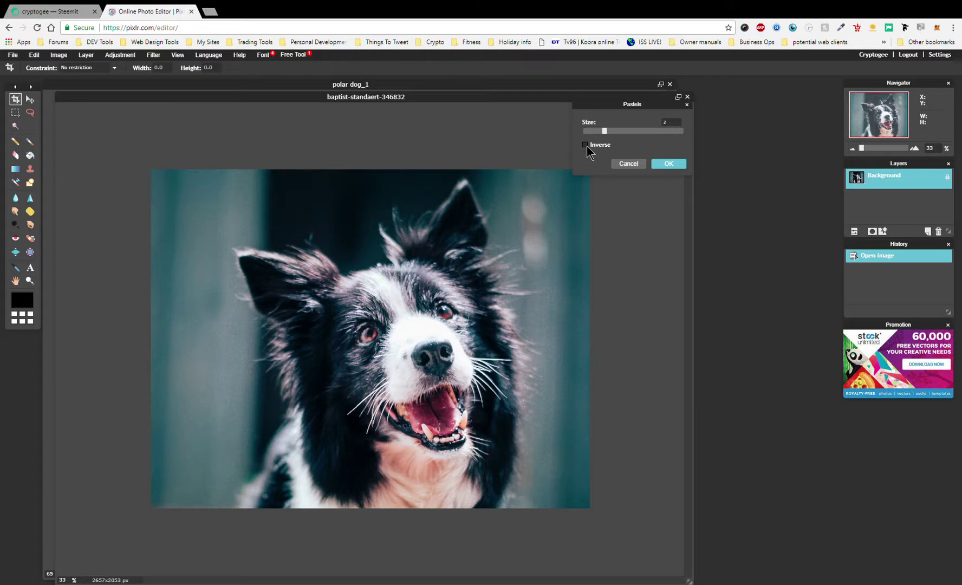
click(586, 145)
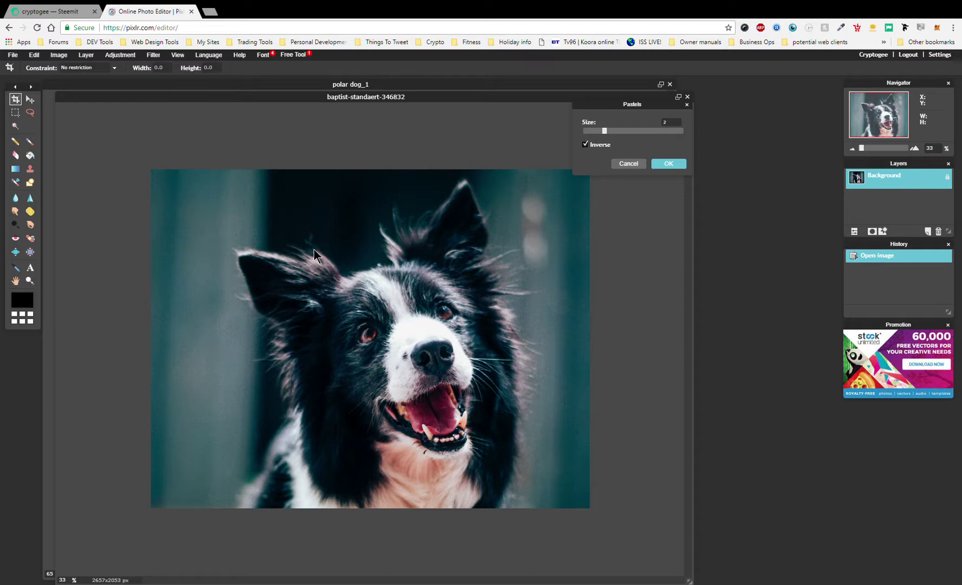
click(668, 164)
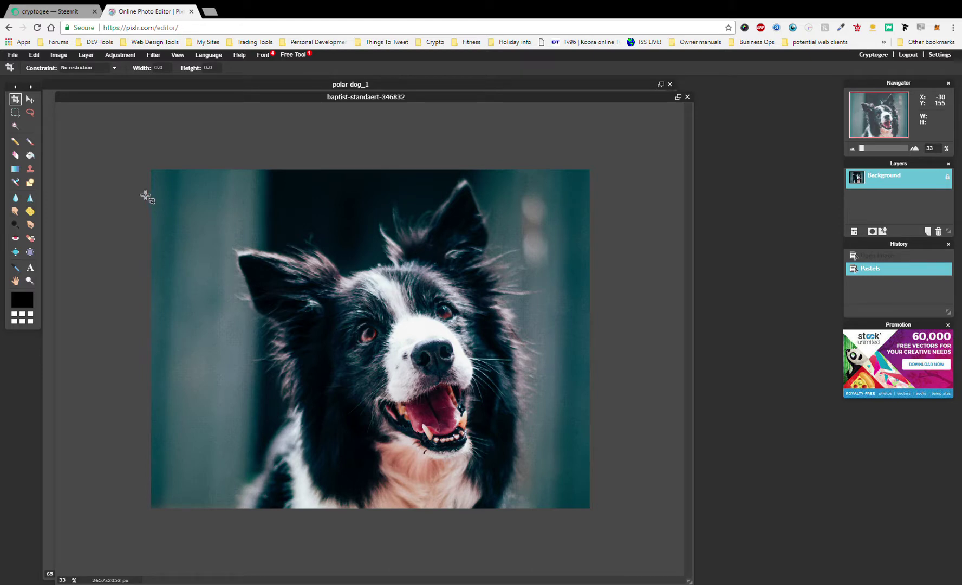
Check the polar dog_1 reference, then return to the original dog photo.
click(459, 87)
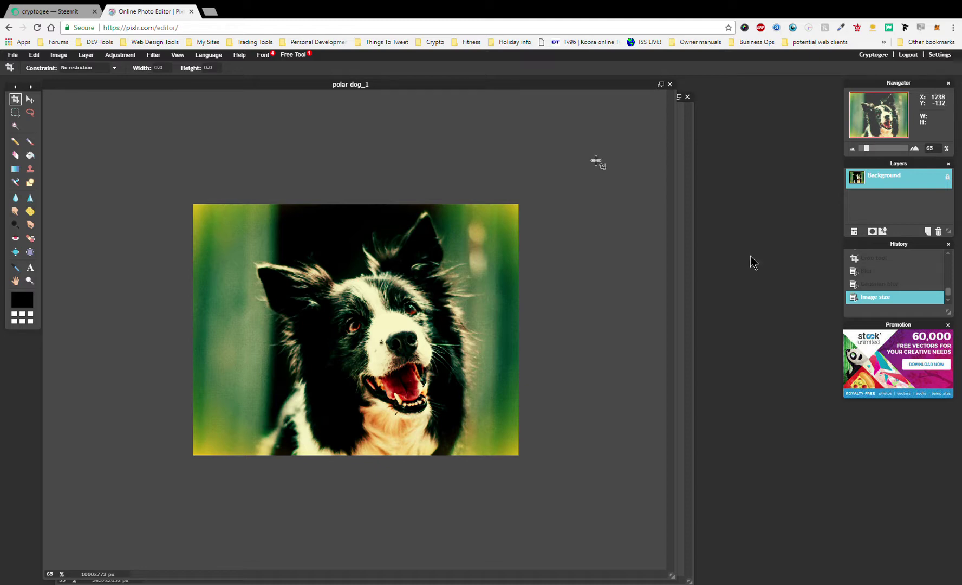
scroll(867, 286, up, 3)
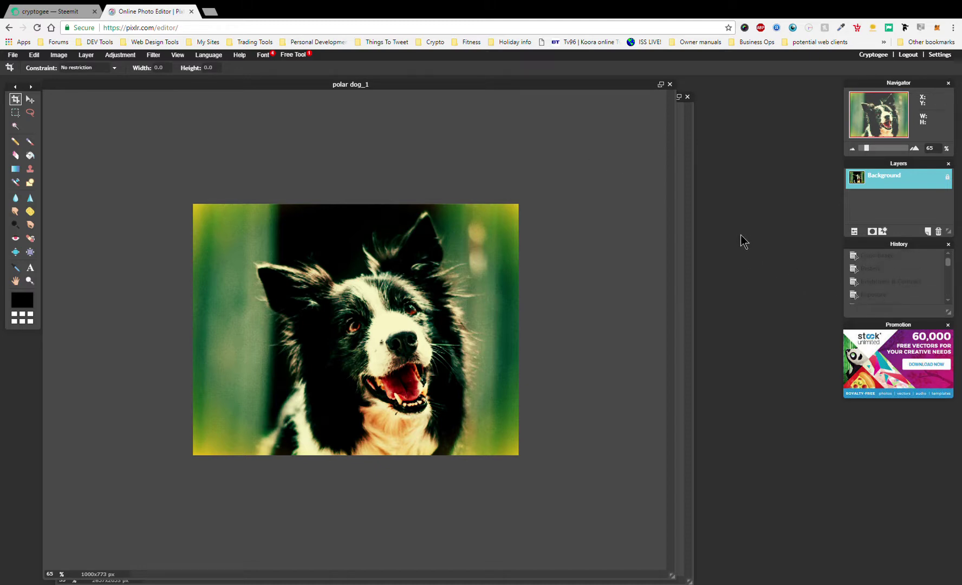
click(686, 135)
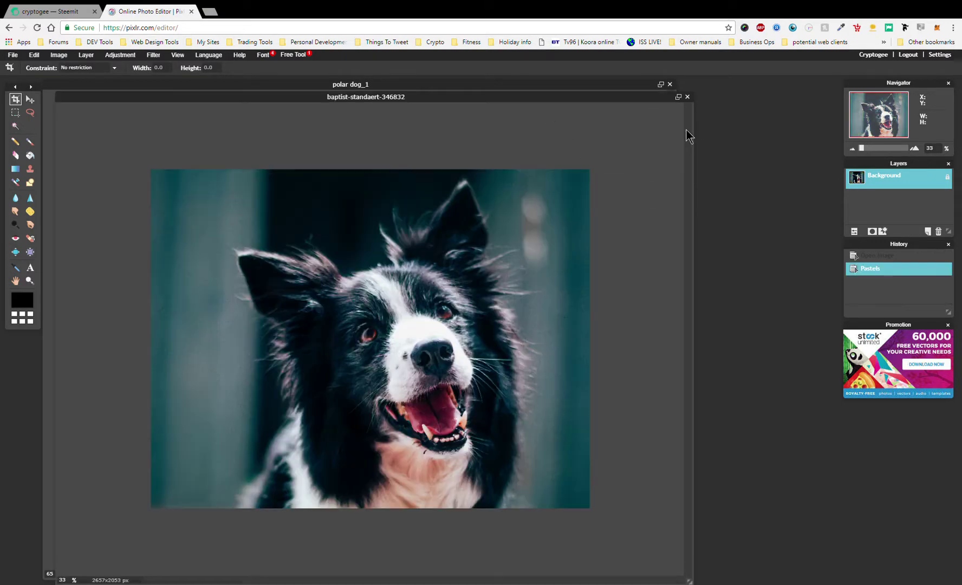
Apply Brightness & Contrast with brightness 2 and contrast 18.
click(154, 55)
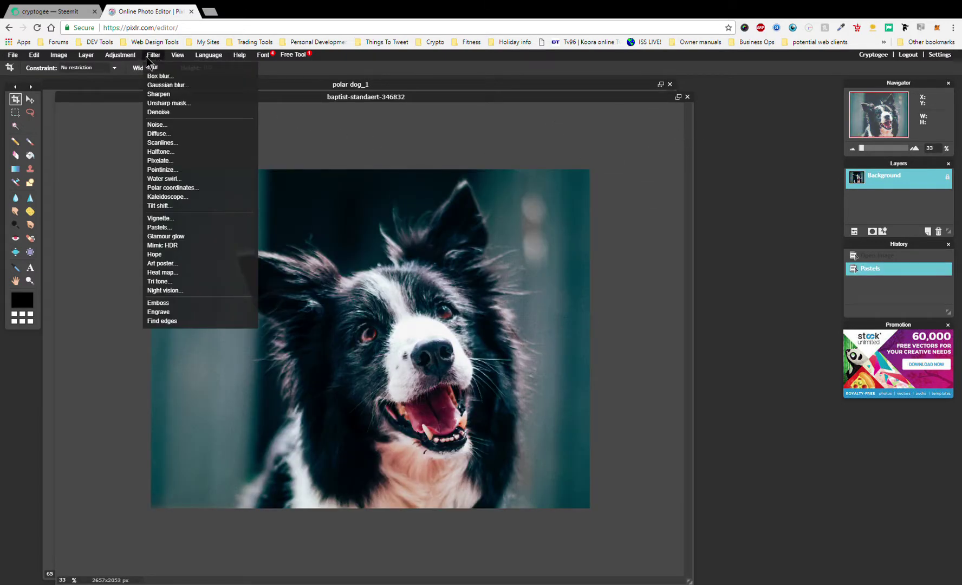
click(133, 67)
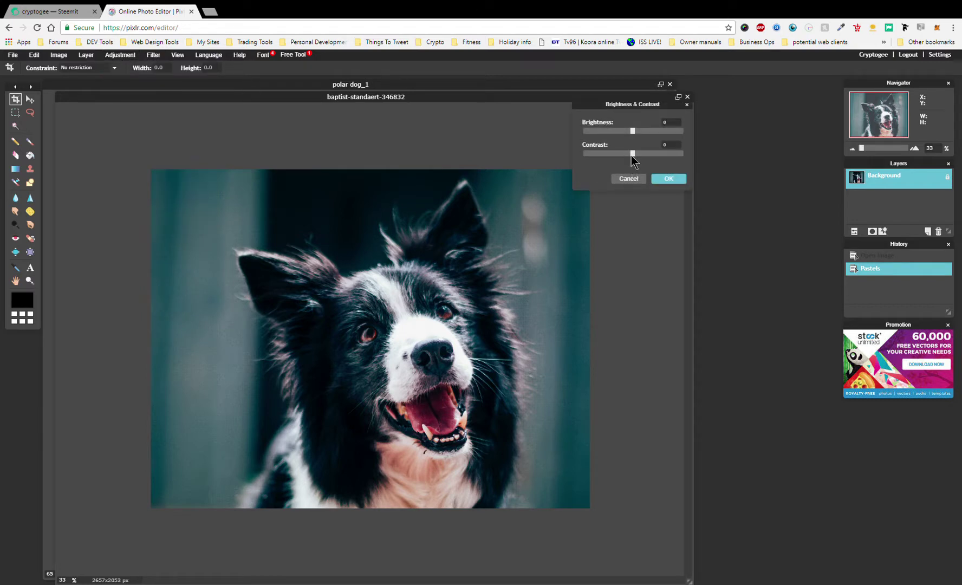
drag(632, 156, 642, 159)
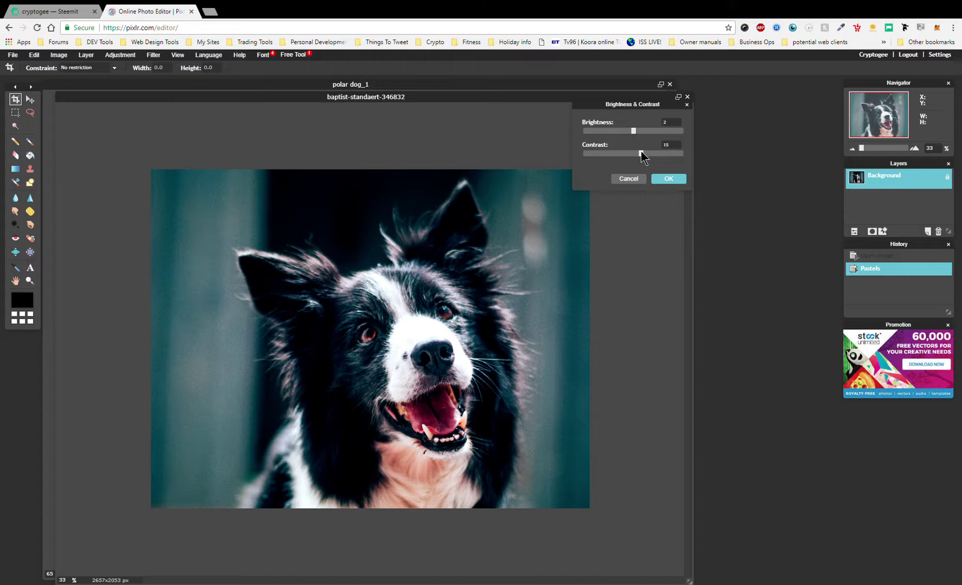
drag(640, 156, 642, 155)
click(669, 179)
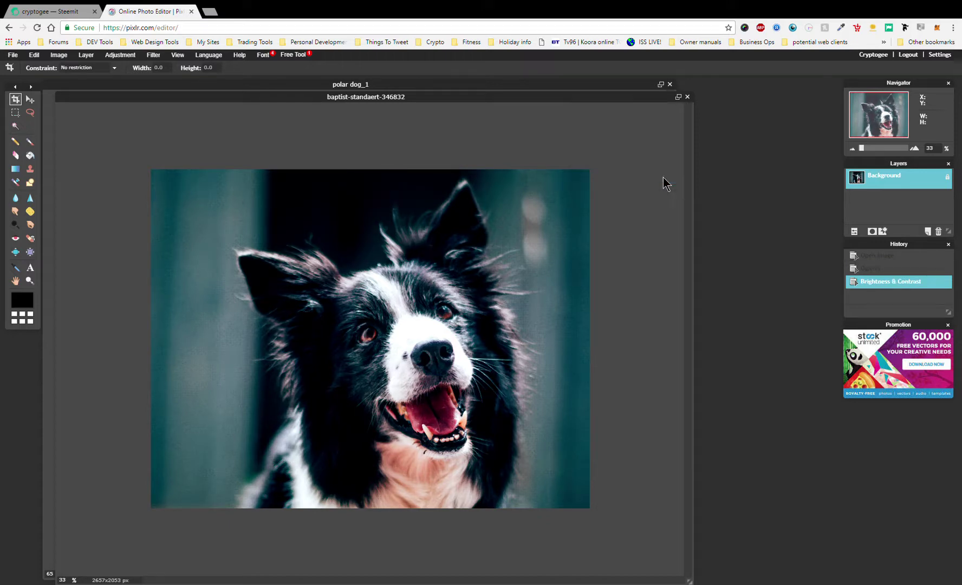
Look at the polar dog_1 reference, then bring the original dog photo back.
click(614, 85)
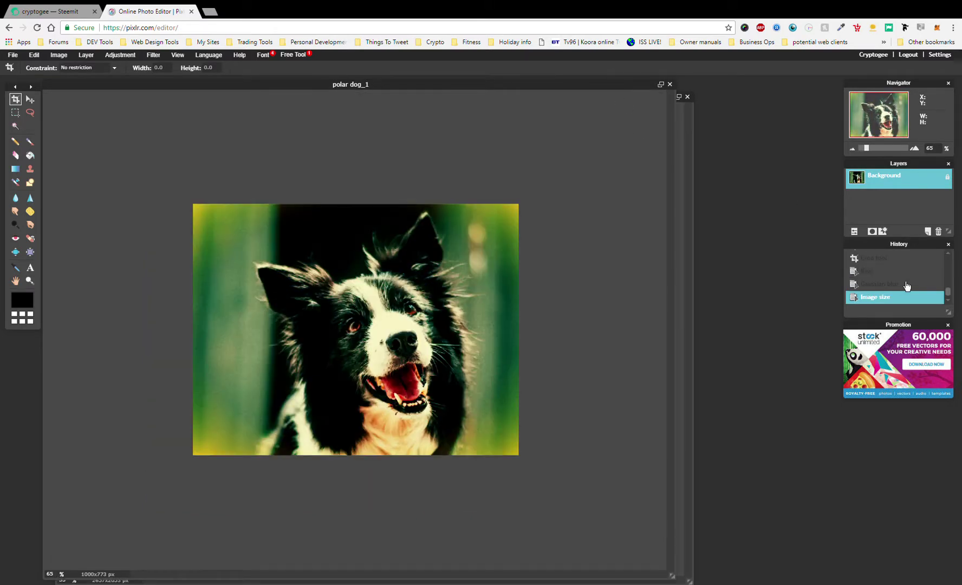
scroll(904, 285, up, 3)
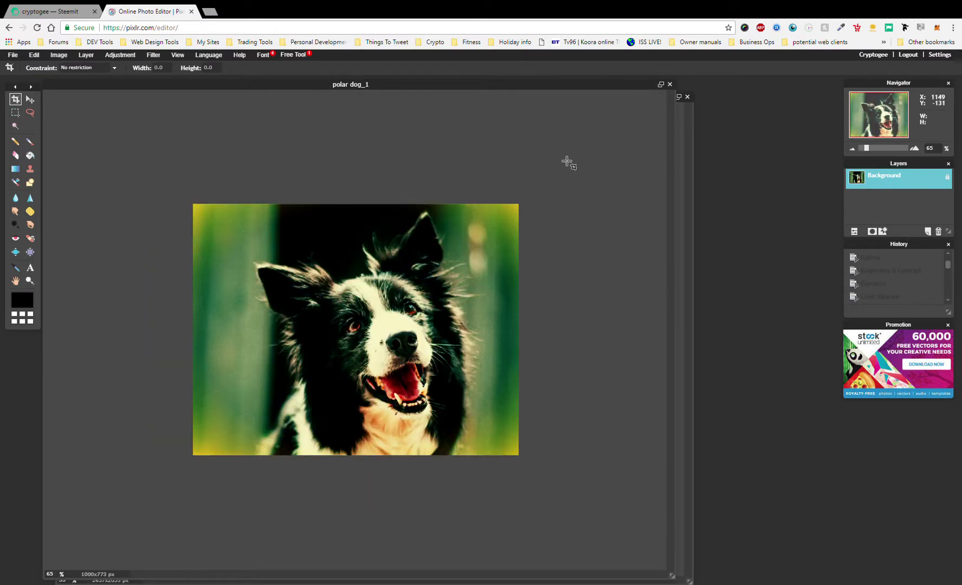
click(685, 179)
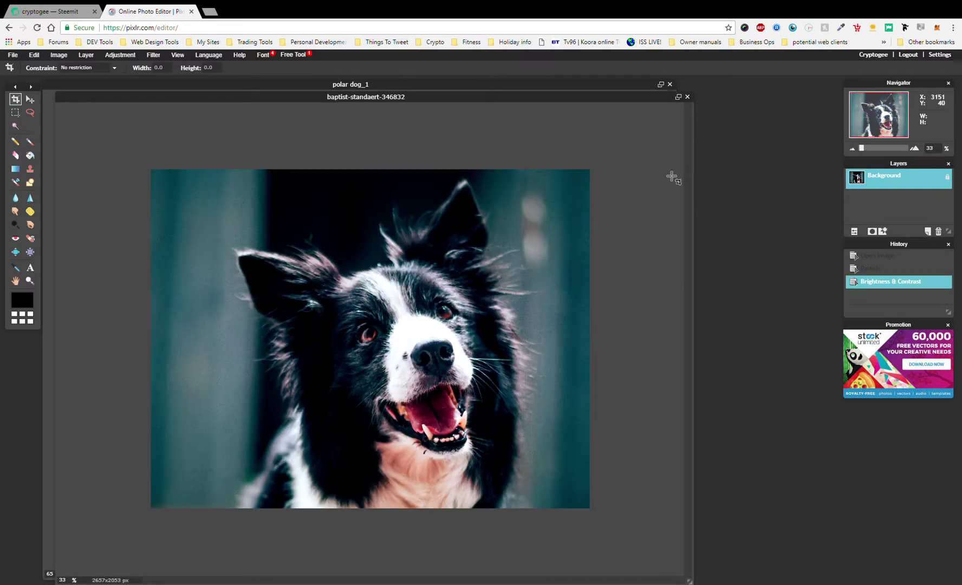
Set the Exposure slider to 14 in the Exposure dialog.
click(133, 57)
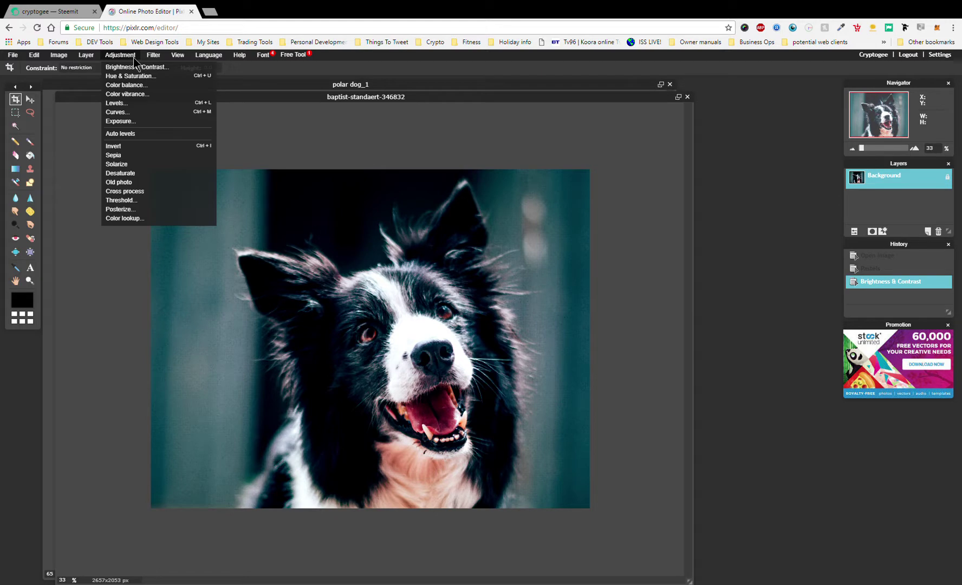
click(128, 121)
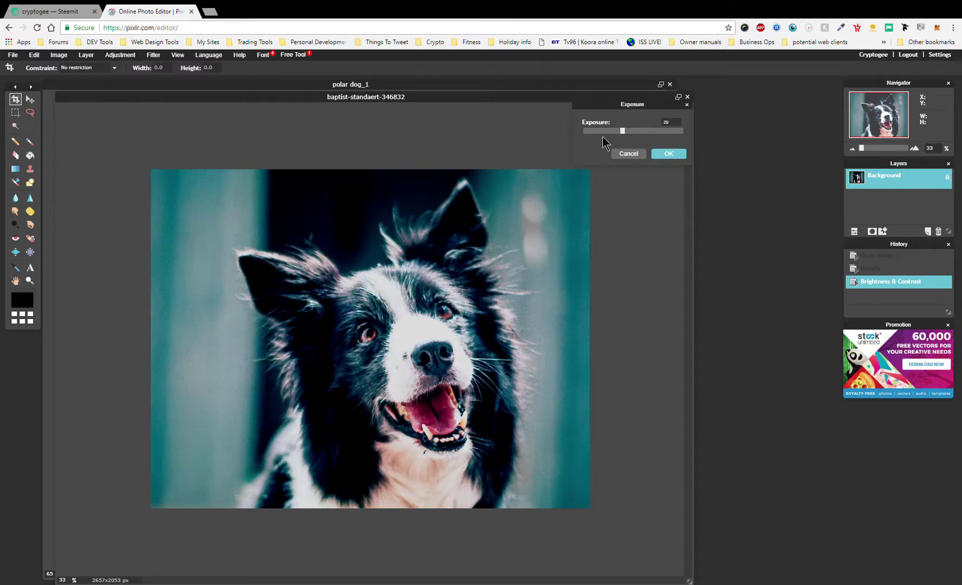
drag(625, 133, 617, 133)
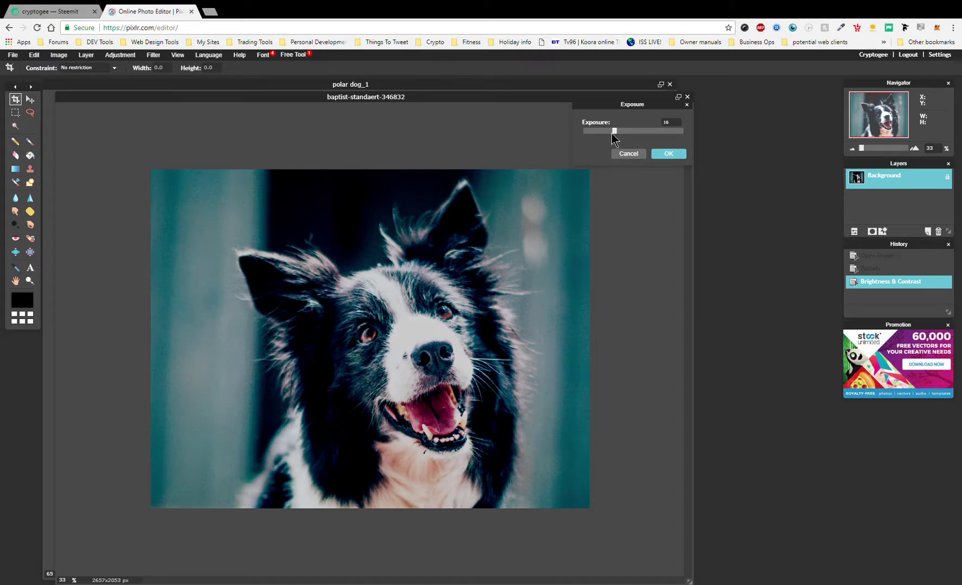
drag(612, 133, 608, 137)
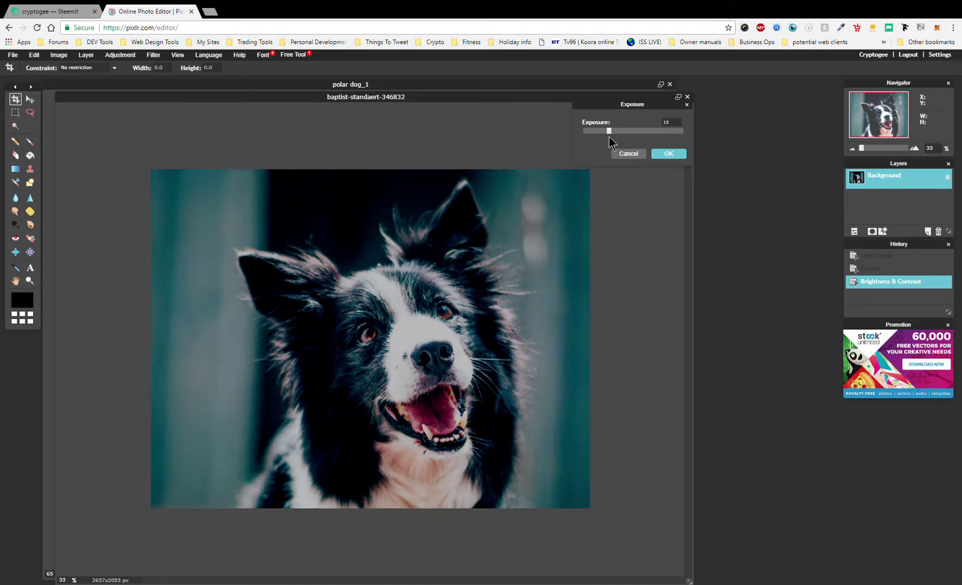
drag(609, 137, 610, 138)
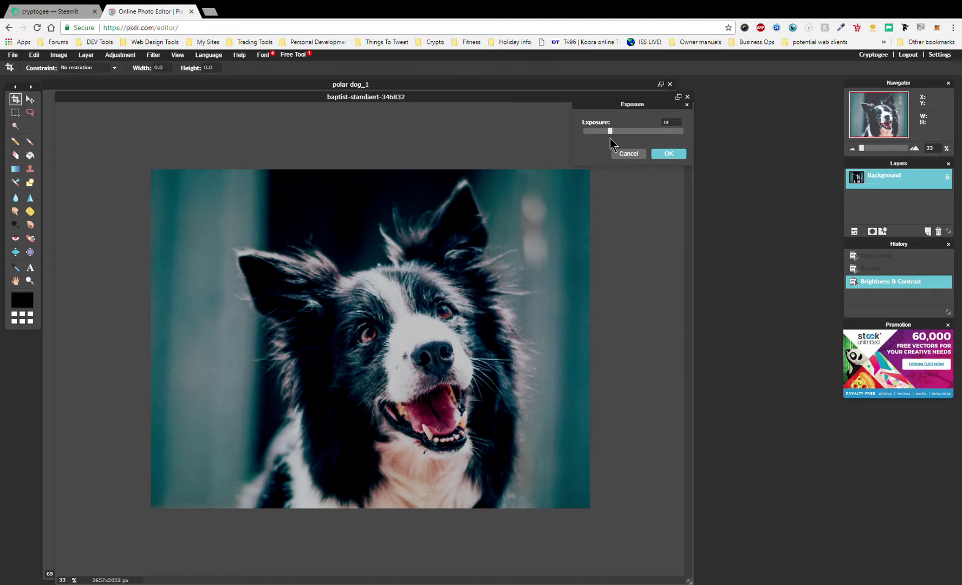
Apply the exposure change and glance at polar dog_1 before returning to the photo.
click(665, 154)
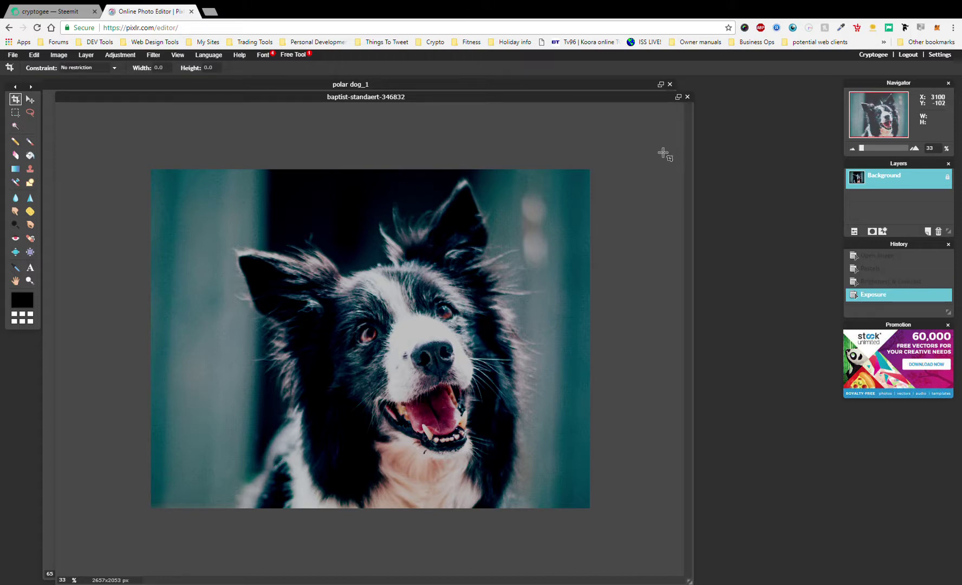
click(601, 89)
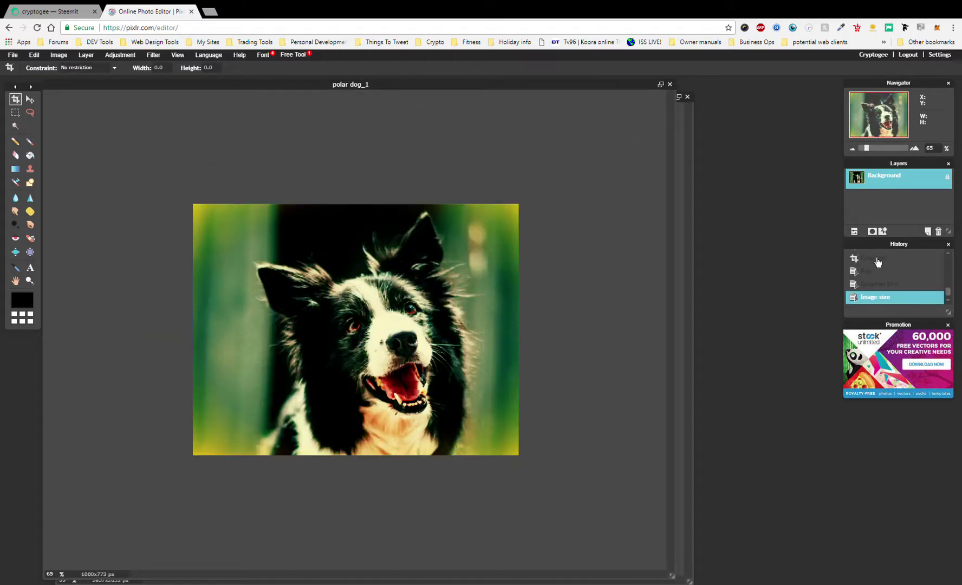
scroll(895, 297, up, 2)
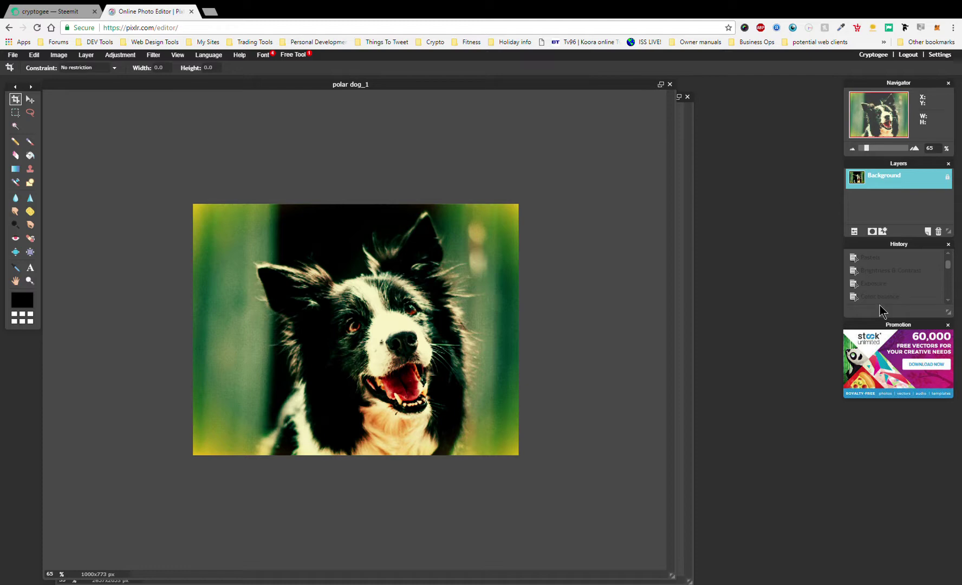
click(679, 213)
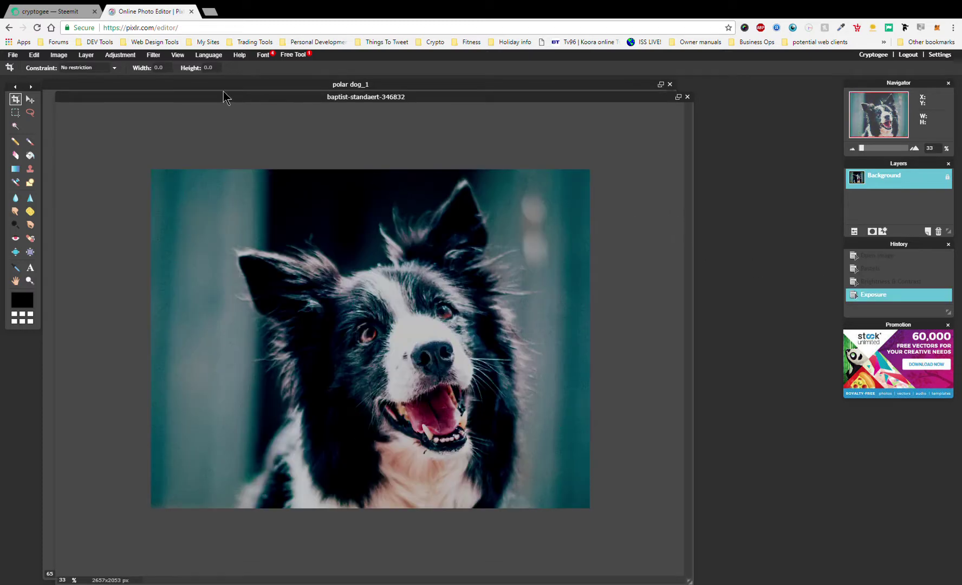
Apply Color balance with Red 9, Green -9 and Blue -26.
click(120, 55)
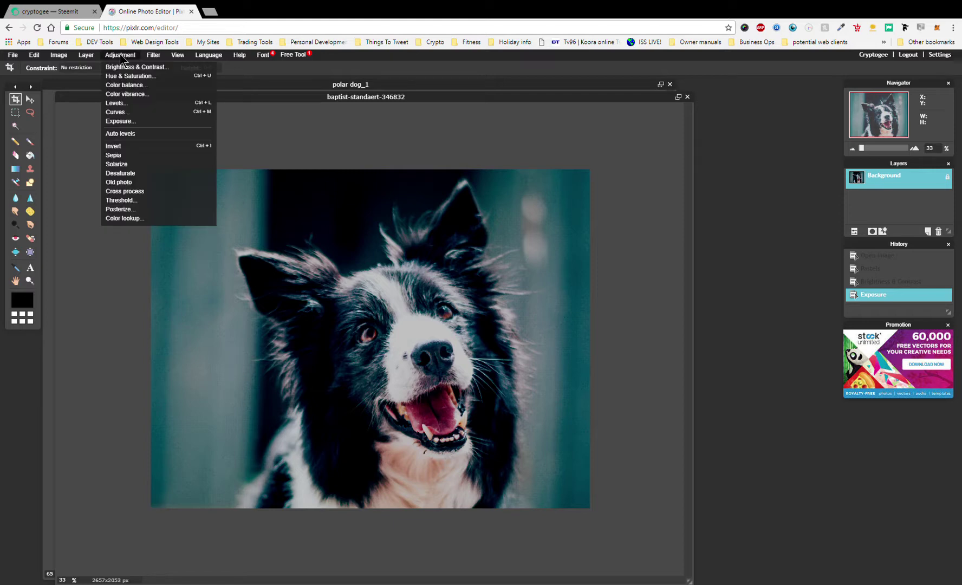
click(129, 87)
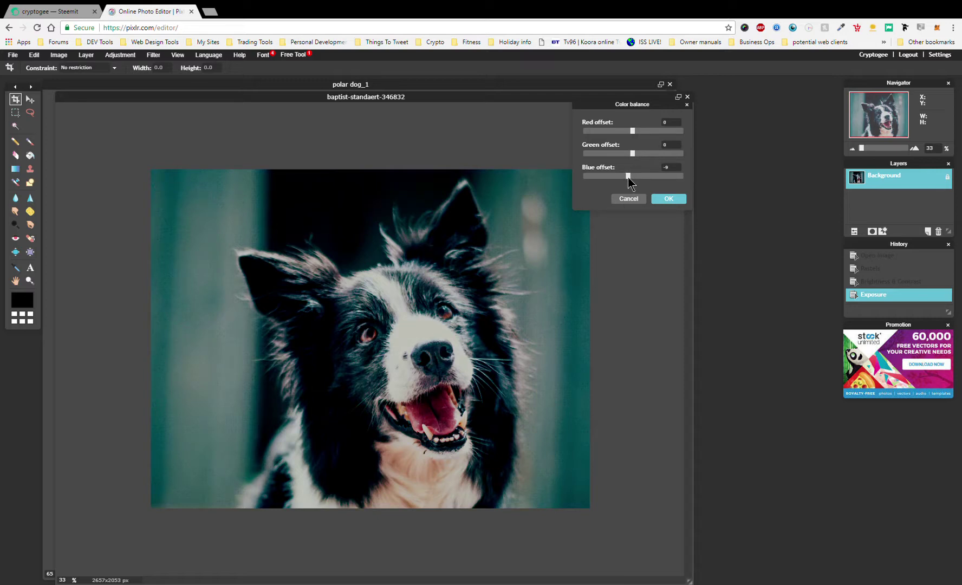
drag(626, 176, 629, 153)
click(635, 132)
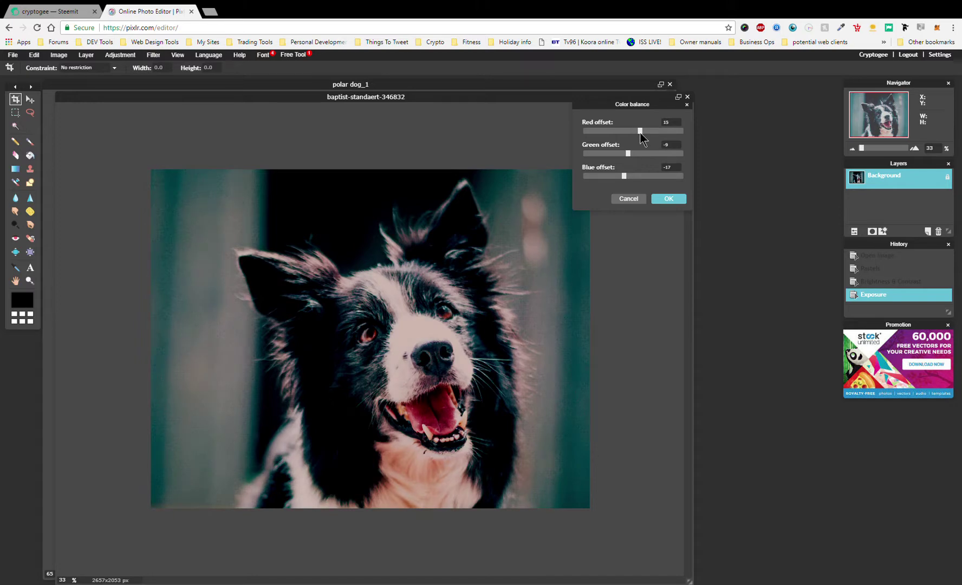
drag(639, 132, 635, 136)
drag(624, 177, 619, 177)
click(670, 198)
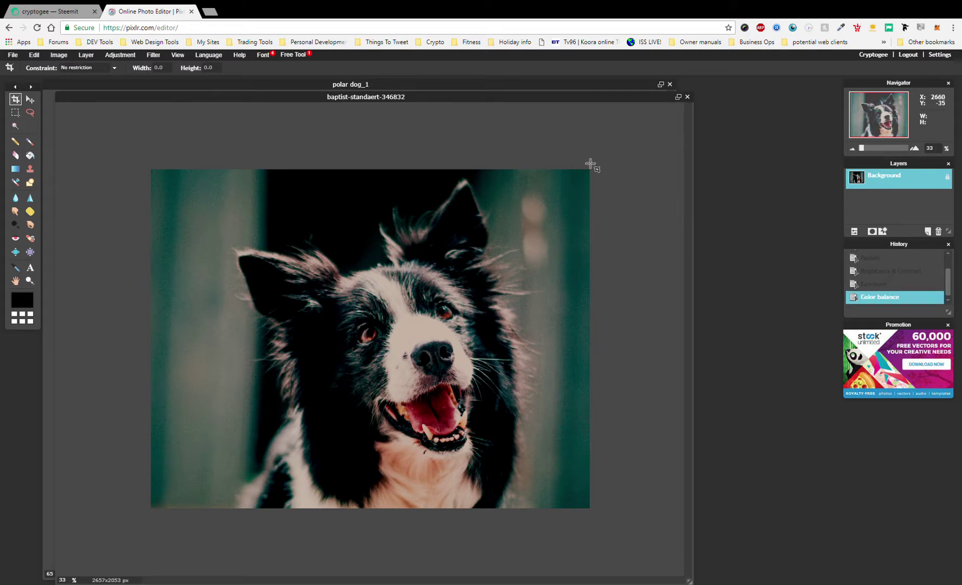
Compare with the polar dog_1 reference, then bring the dog photo back.
click(629, 89)
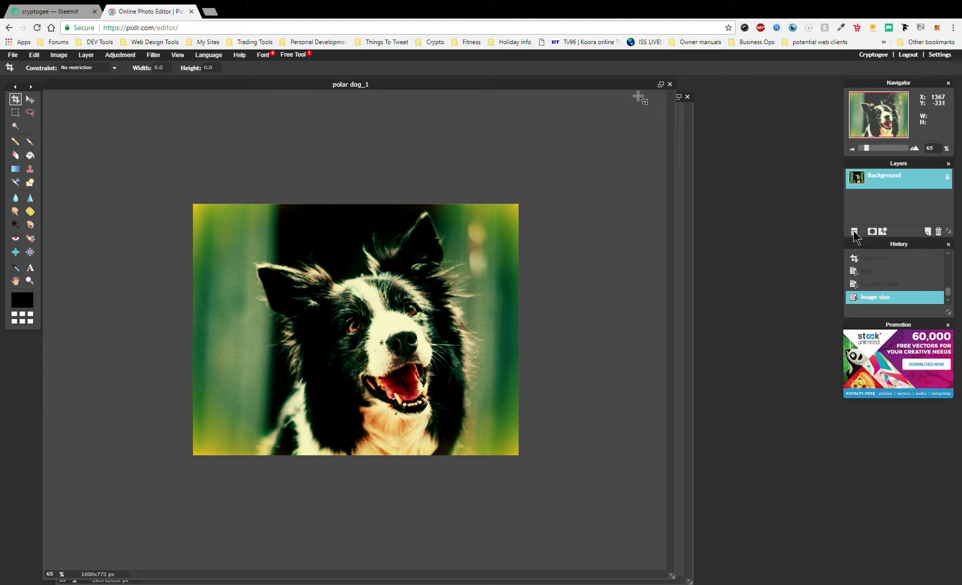
scroll(904, 295, up, 2)
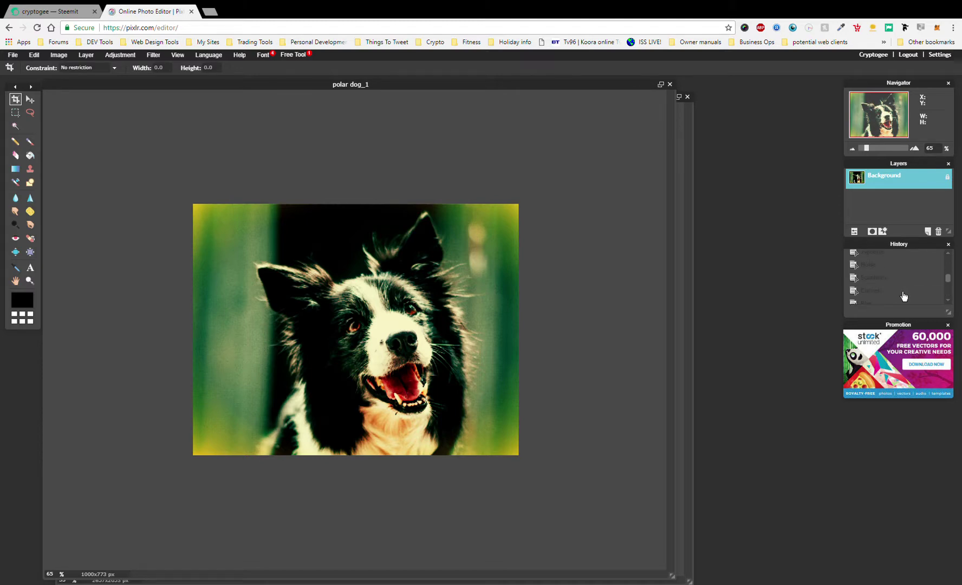
scroll(903, 294, up, 3)
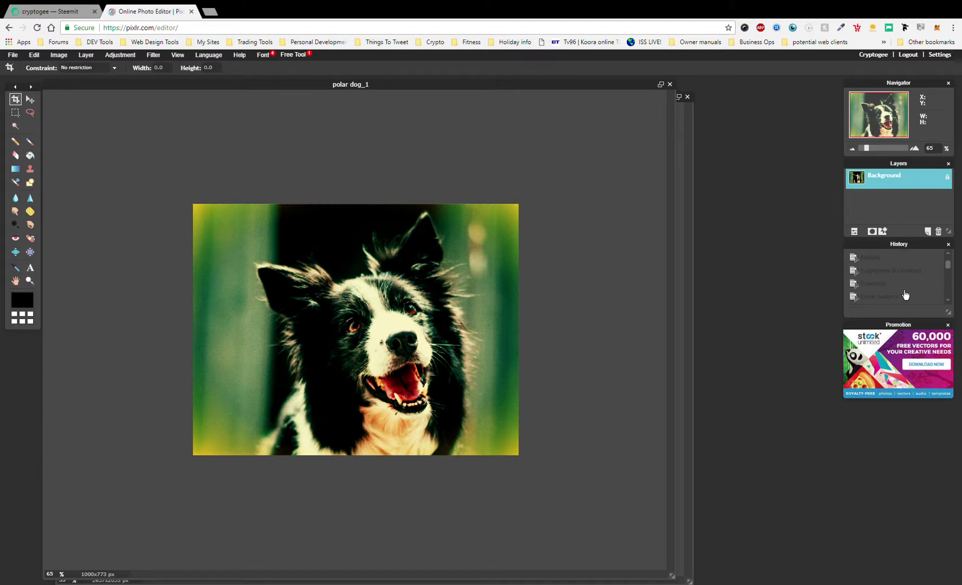
scroll(923, 293, down, 3)
click(680, 165)
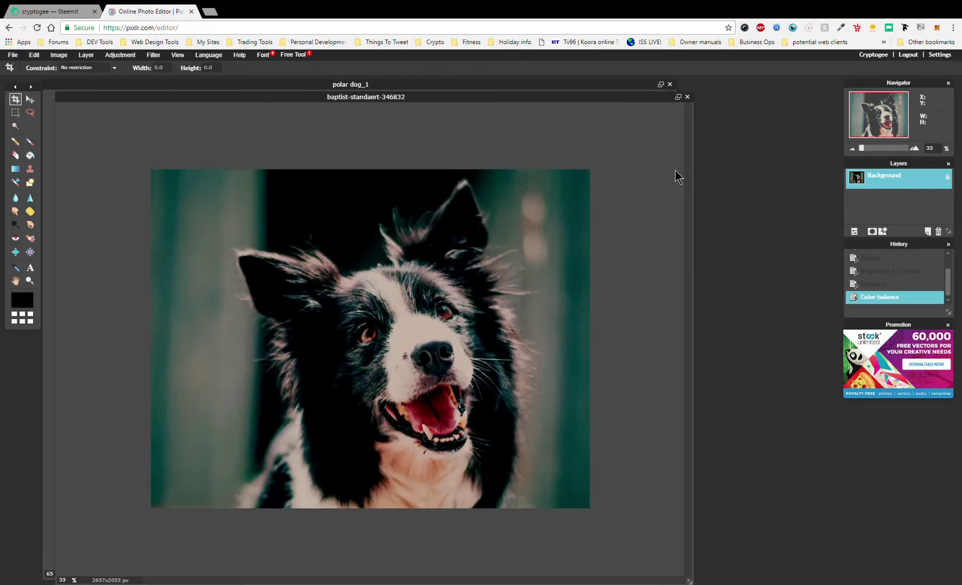
Add a reduced-size vignette in a bright warm yellow to the dog photo.
click(127, 58)
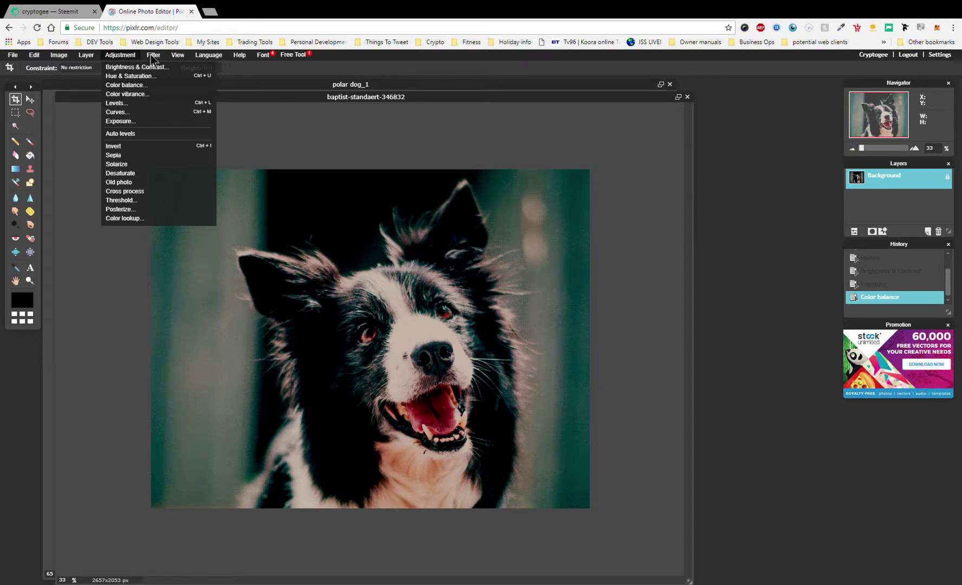
mouse_move(153, 60)
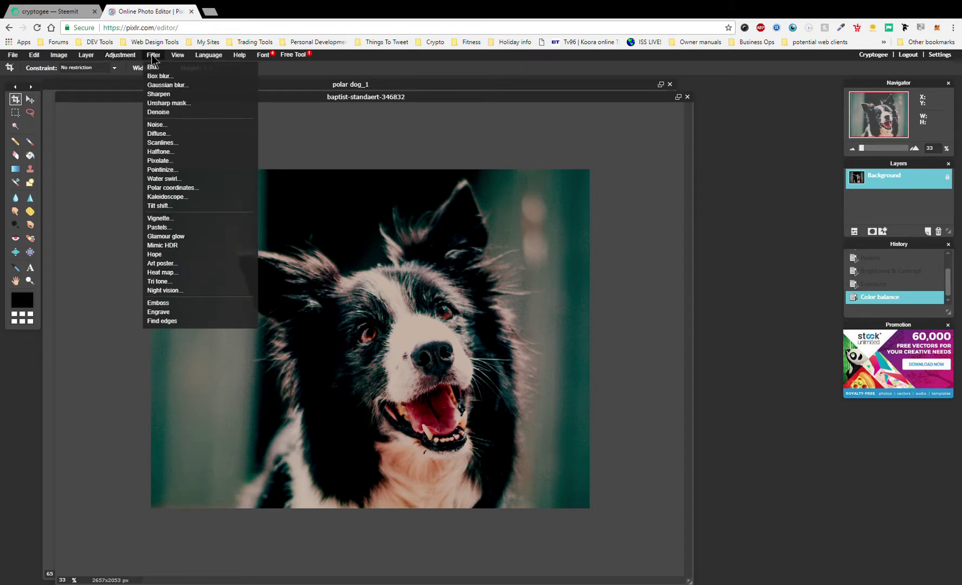
click(168, 222)
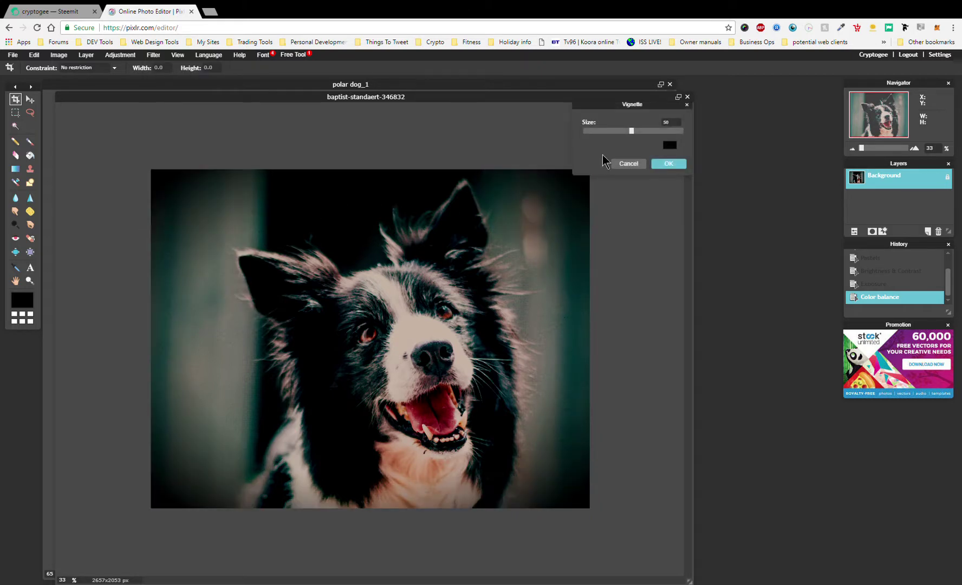
drag(632, 131, 590, 131)
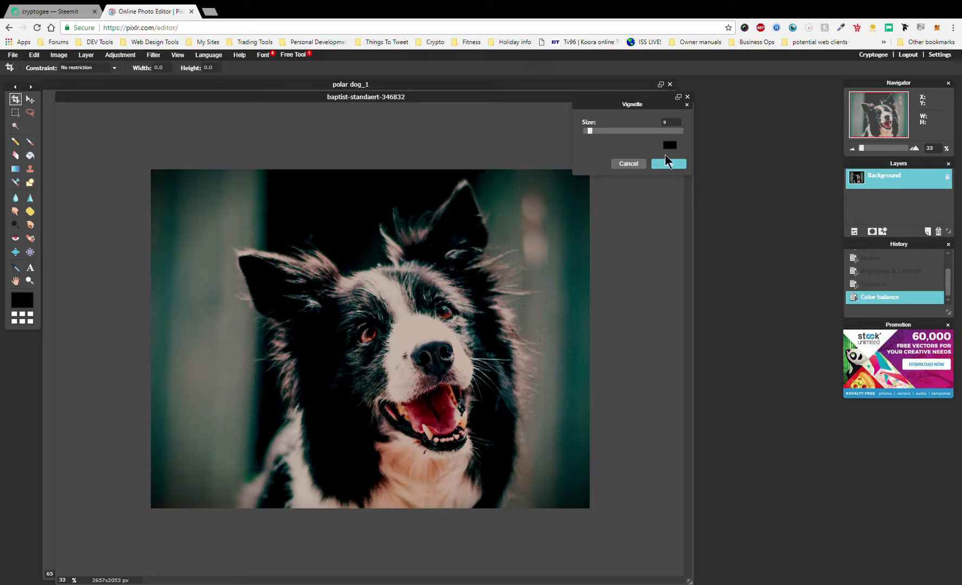
click(669, 144)
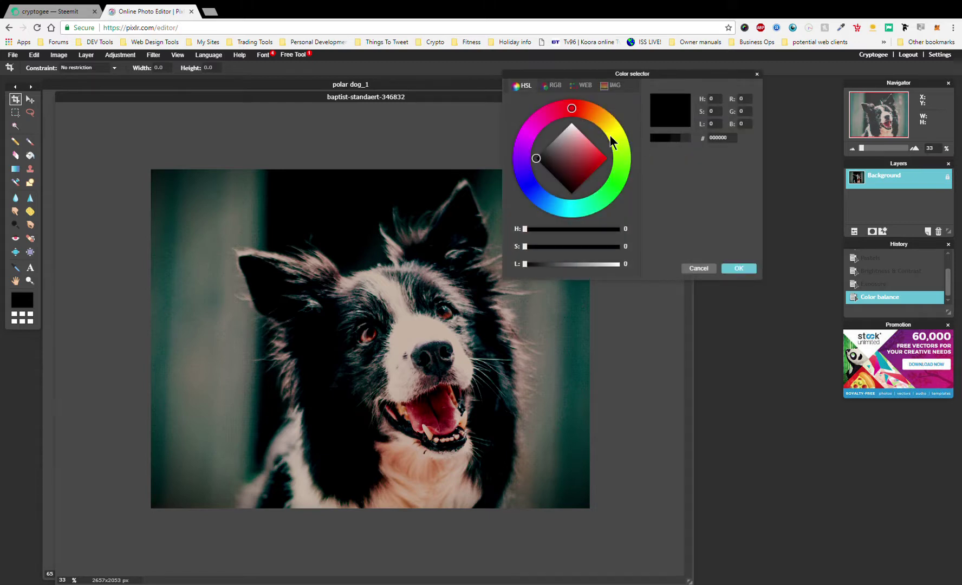
click(611, 130)
click(597, 161)
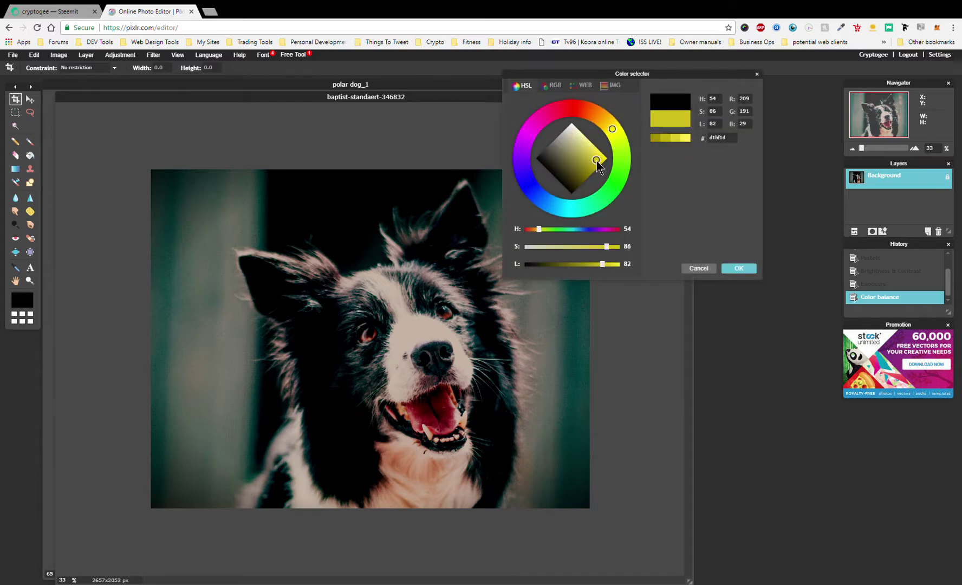
drag(612, 130, 610, 127)
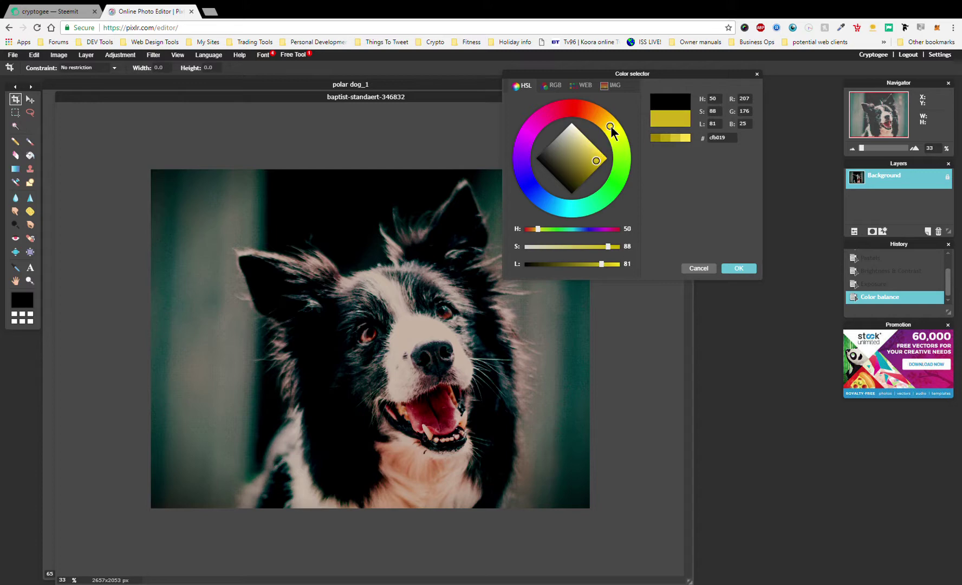
click(738, 268)
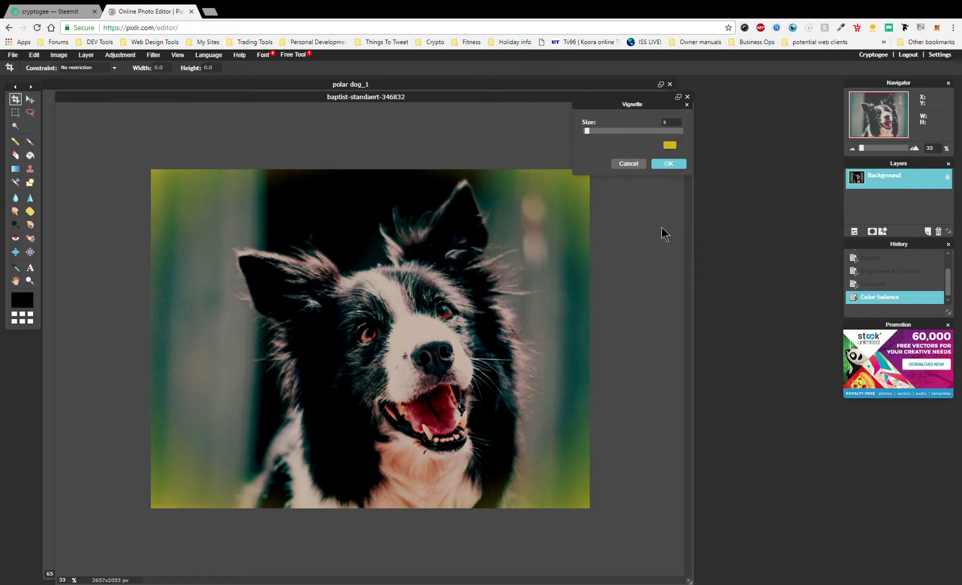
click(674, 167)
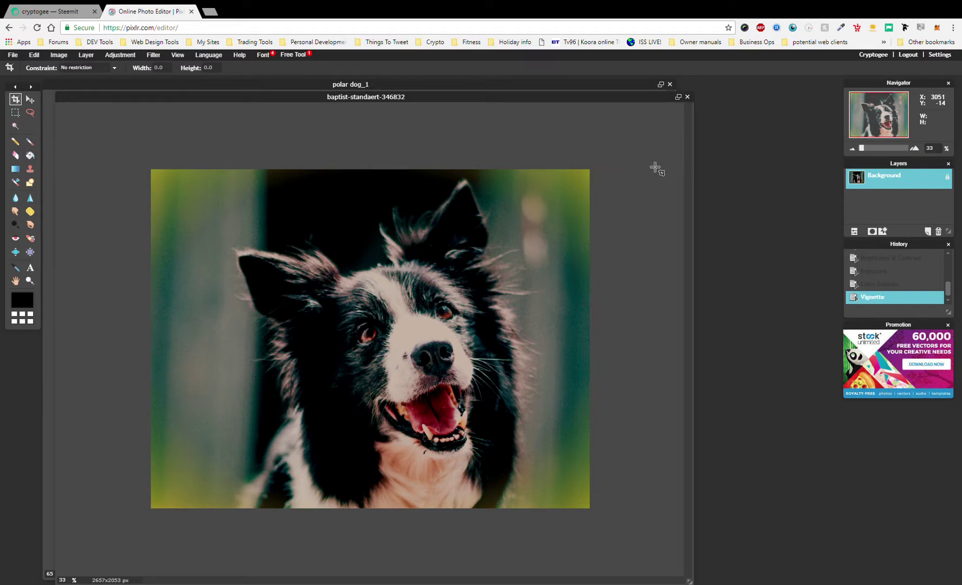
Scroll through polar dog_1's History, then return to the dog photo.
click(588, 84)
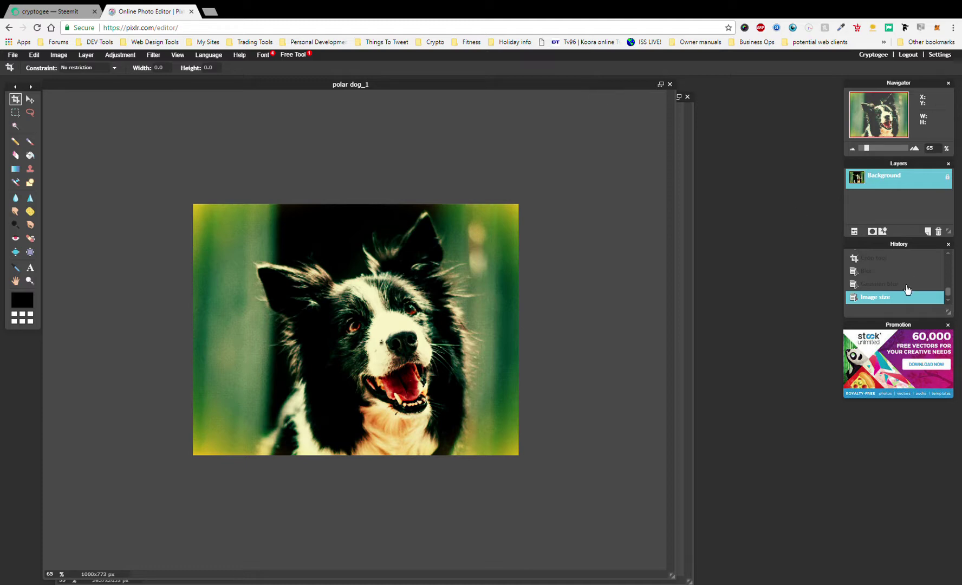
scroll(907, 289, up, 3)
scroll(907, 289, up, 2)
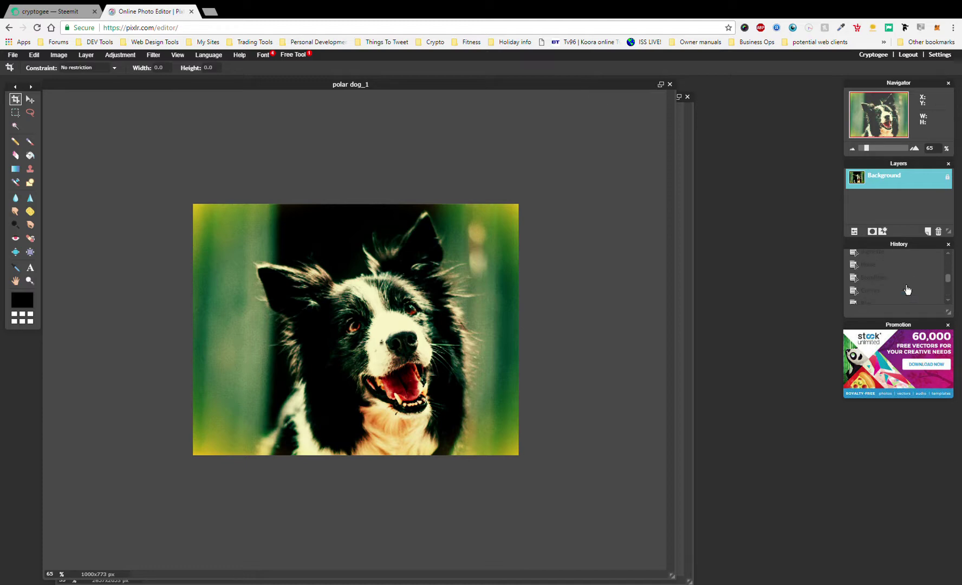
scroll(908, 296, up, 2)
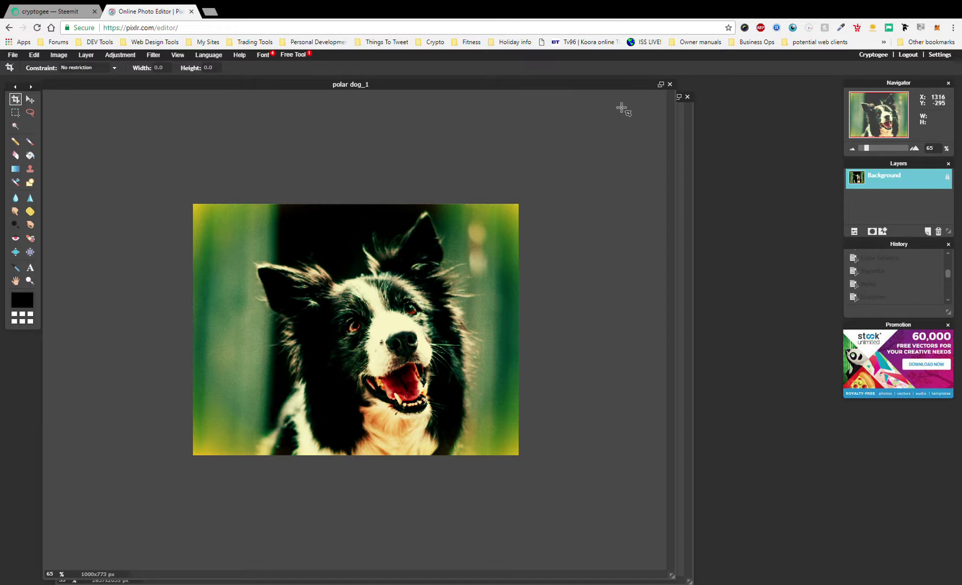
click(686, 146)
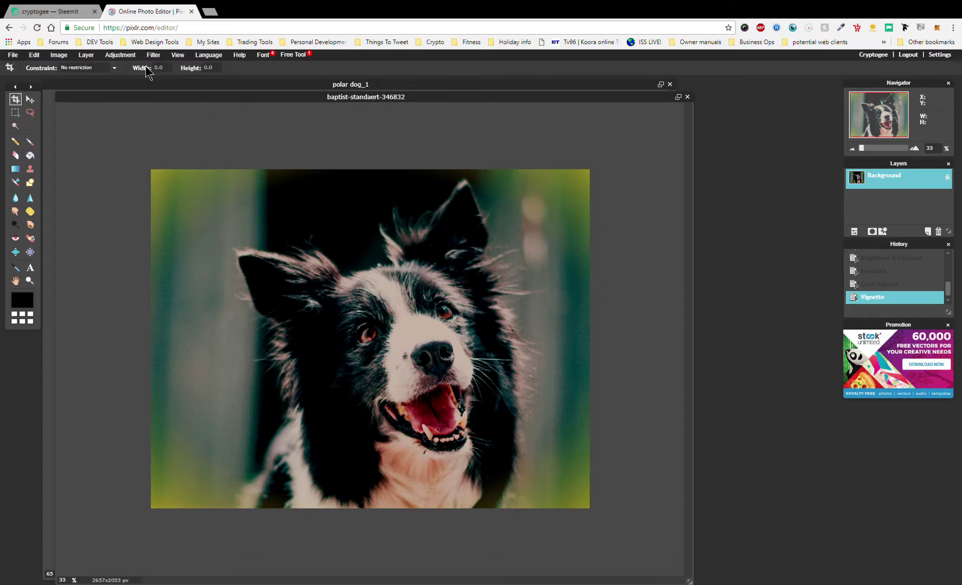
Apply a monochromatic Noise filter with amount 23.
click(156, 55)
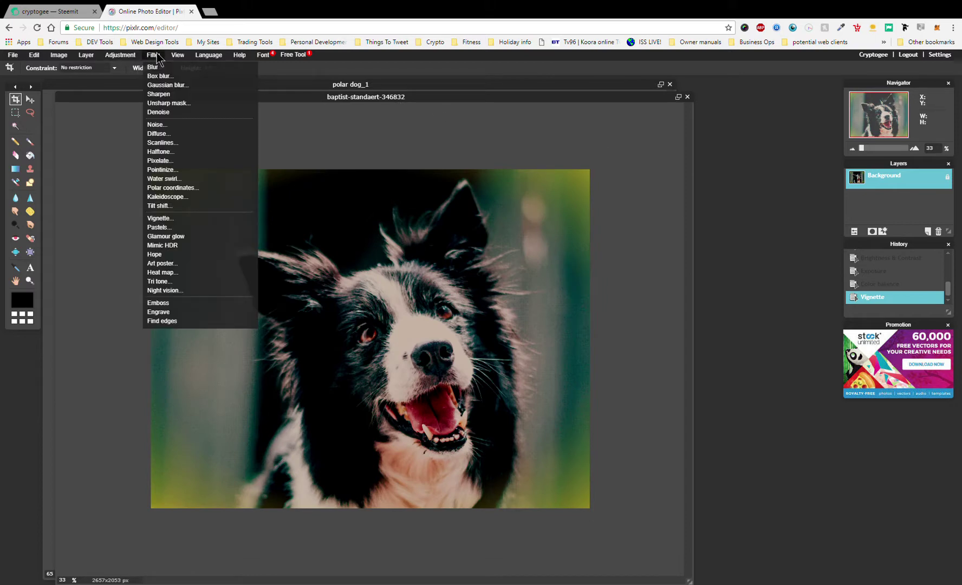
click(179, 124)
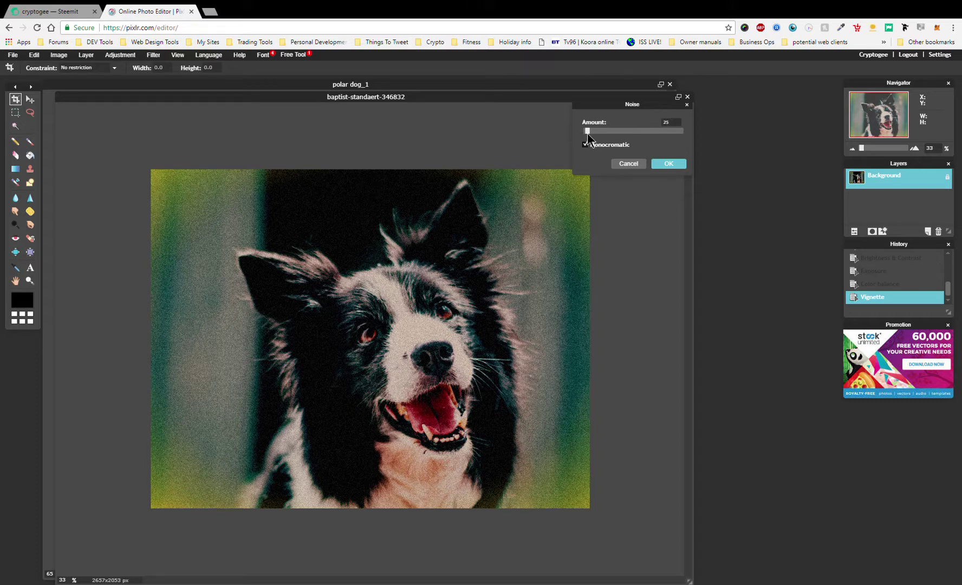
drag(587, 133, 586, 133)
double_click(672, 122)
text(223)
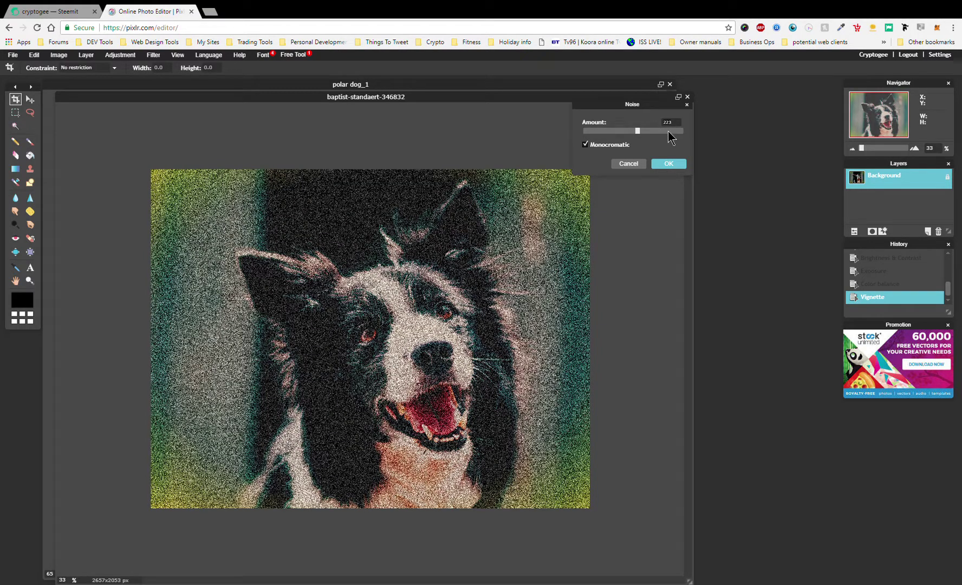
key(Left)
key(BackSpace)
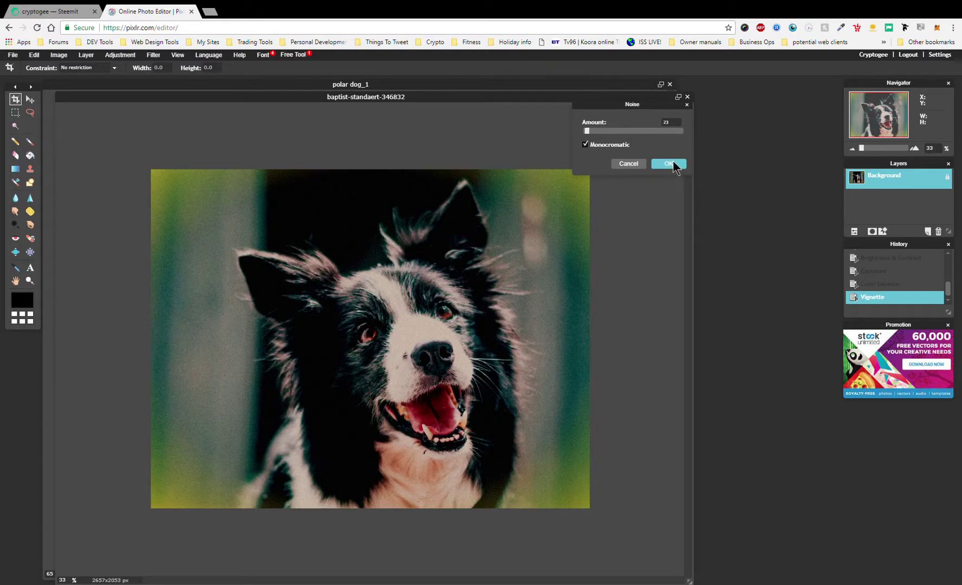
click(672, 164)
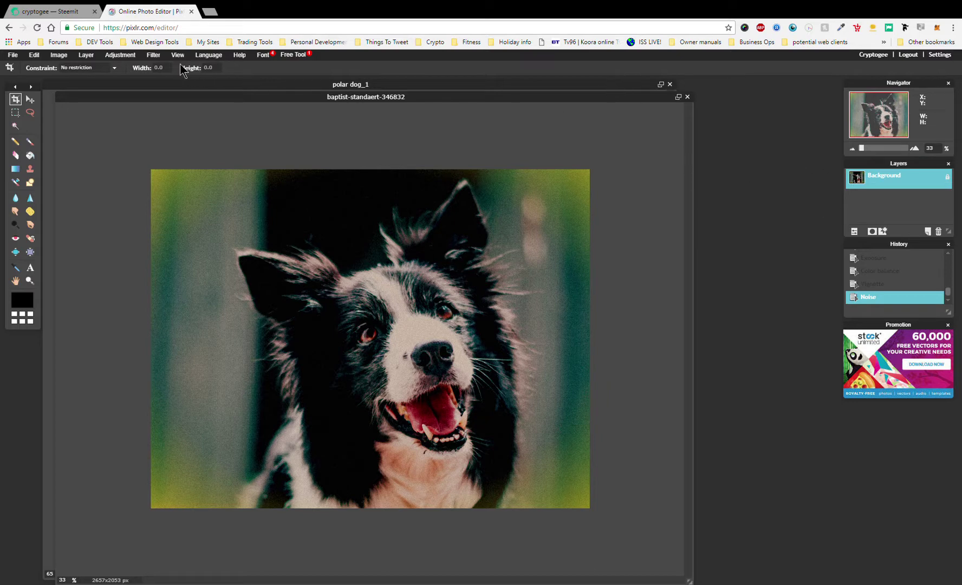
Apply Scanlines at amount 4 with Horizontal unchecked.
click(155, 59)
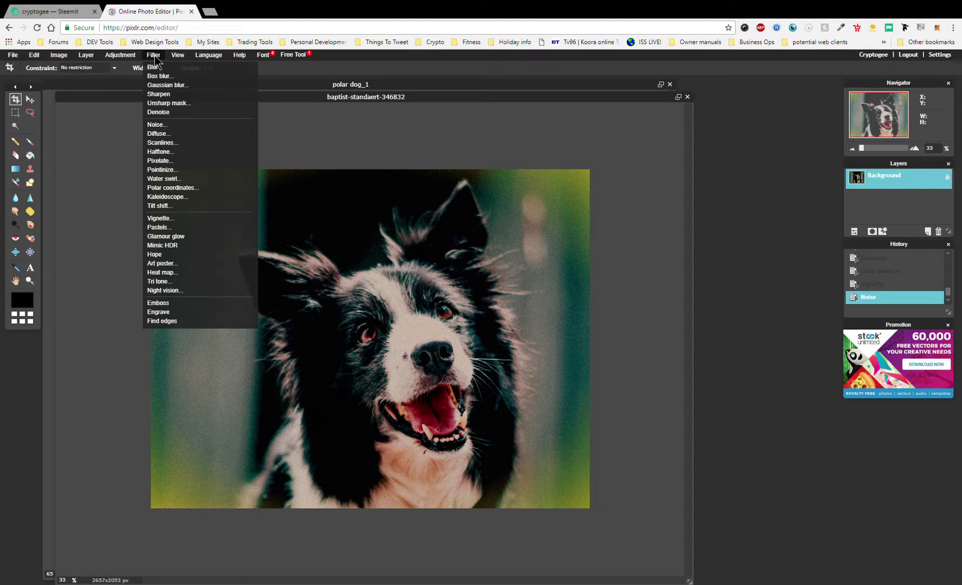
click(182, 144)
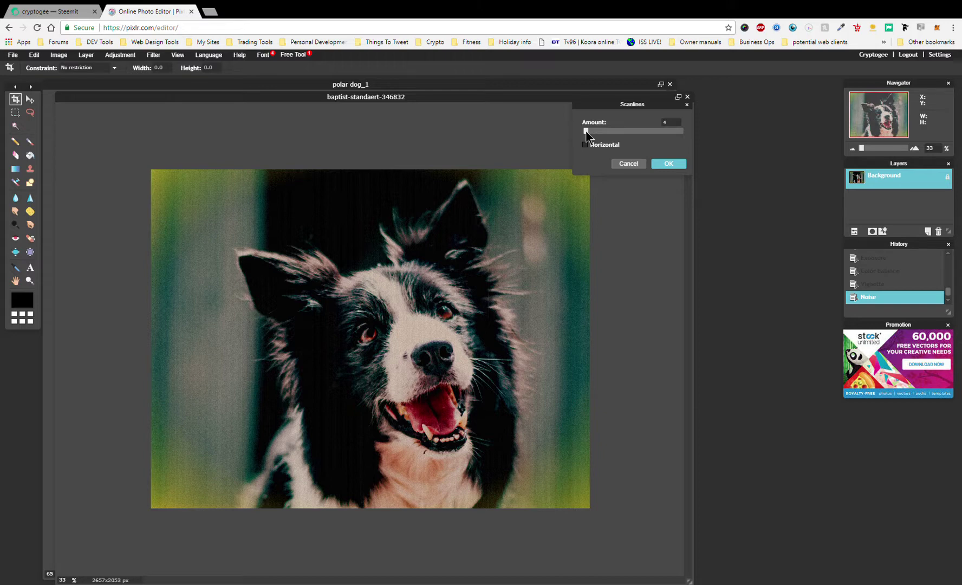
click(663, 165)
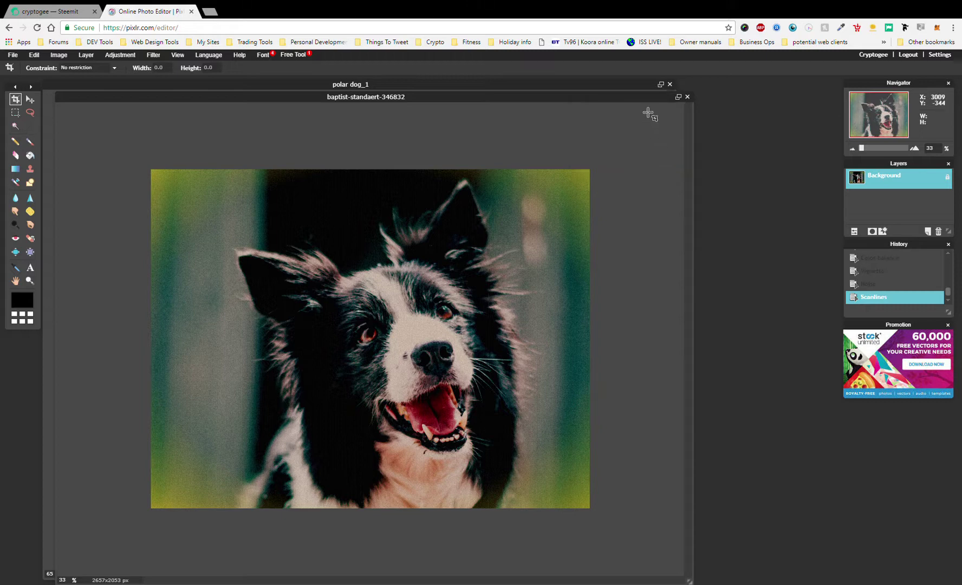
Compare with polar dog_1's History, then switch back to the dog photo.
click(590, 87)
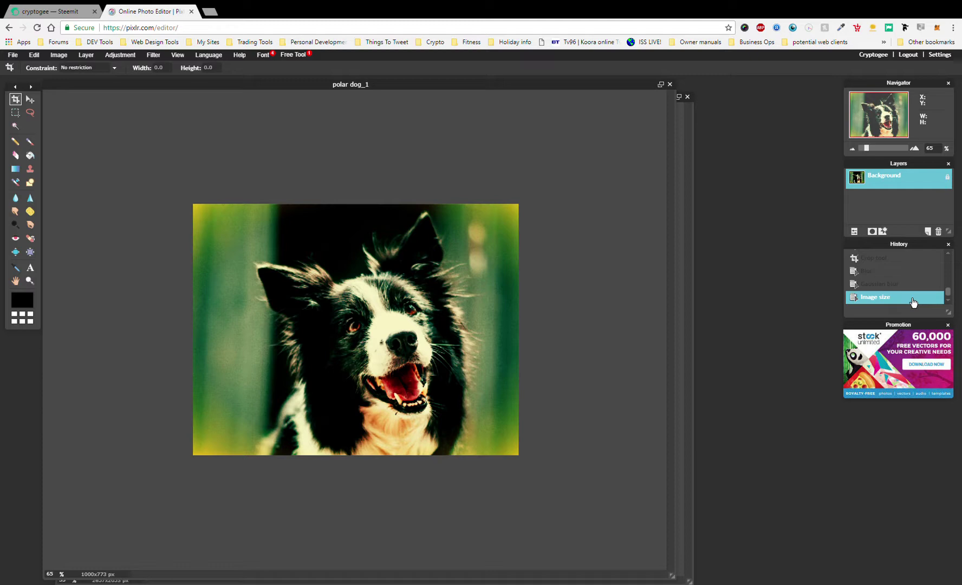
scroll(913, 303, up, 1)
scroll(913, 302, up, 1)
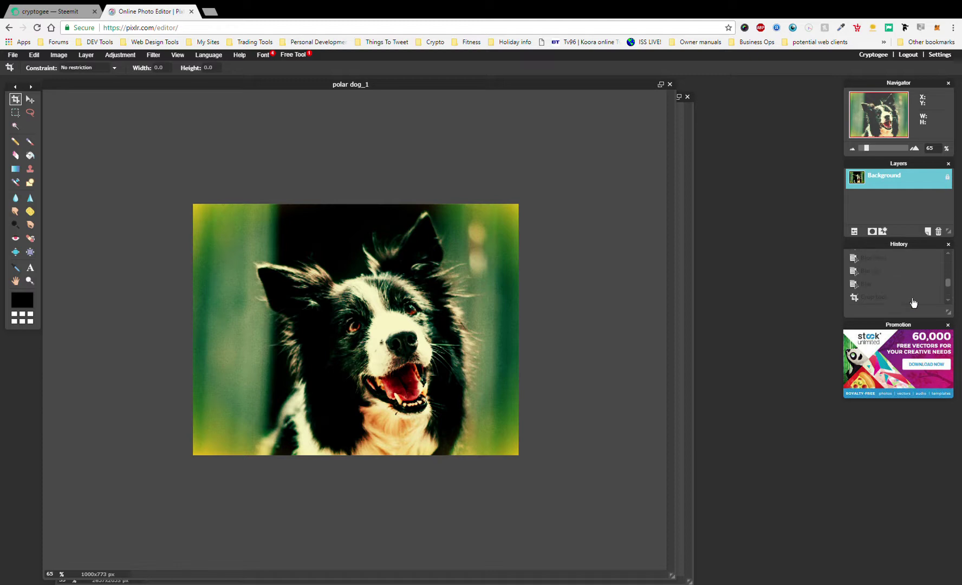
click(684, 161)
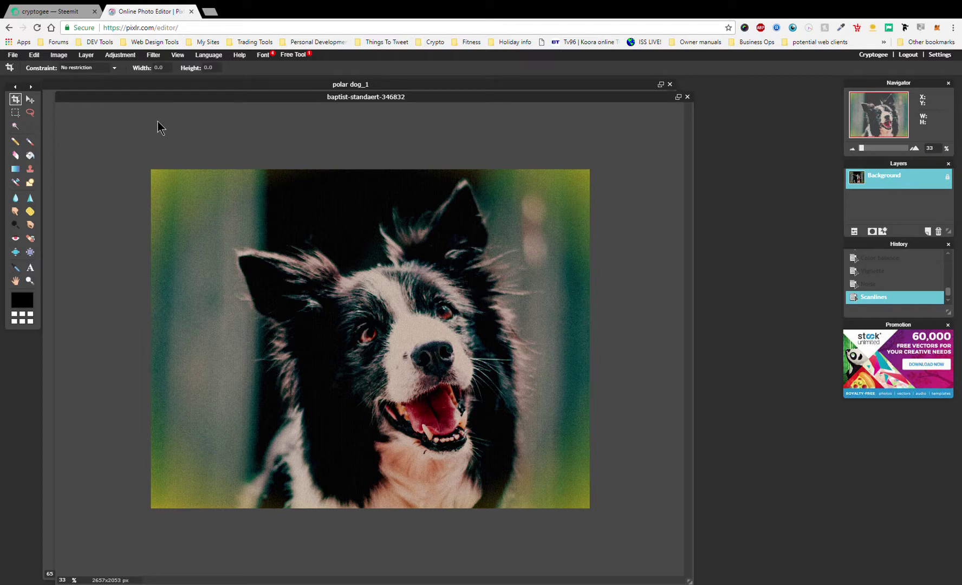
Apply an S-shaped Curves adjustment: shadows lowered, highlights raised, midpoint added.
click(153, 55)
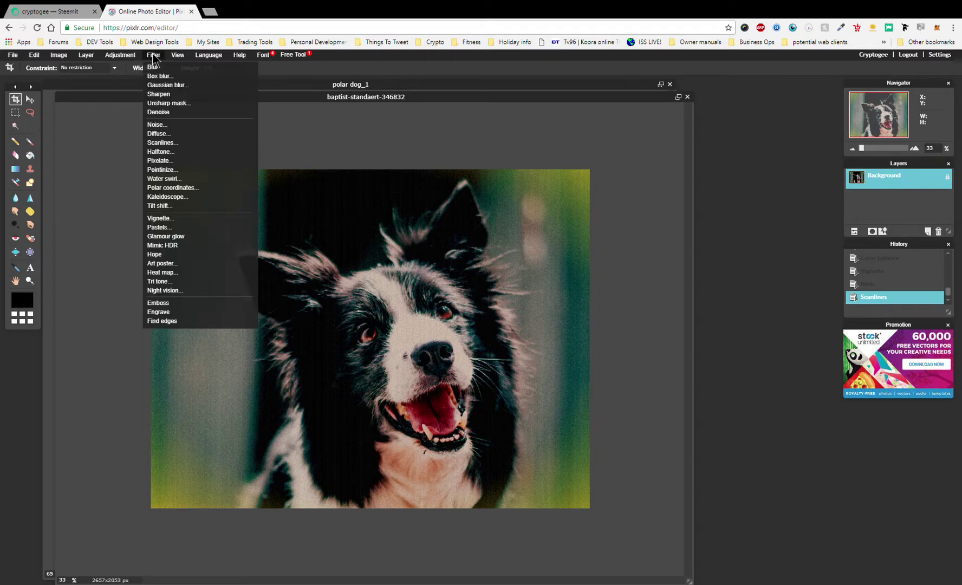
mouse_move(133, 57)
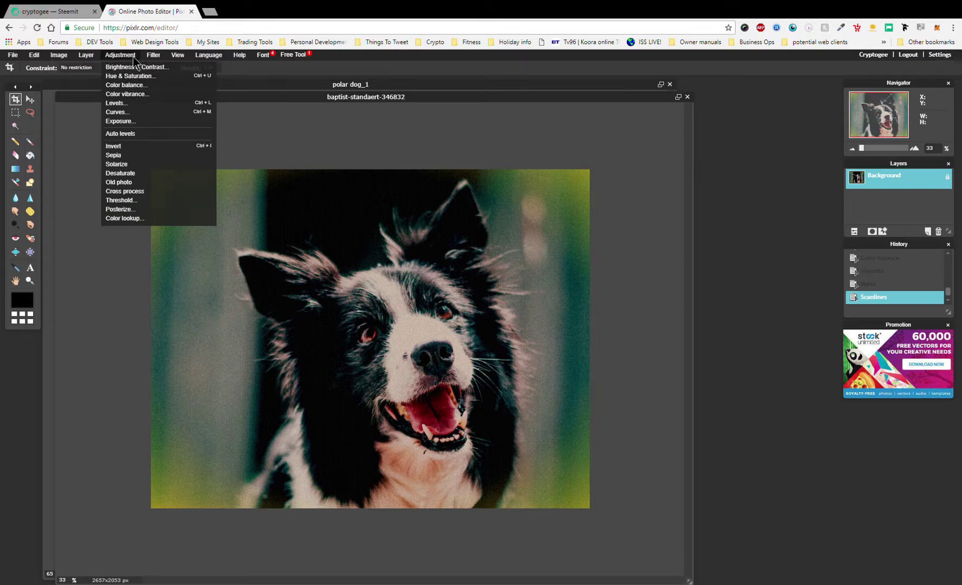
click(125, 111)
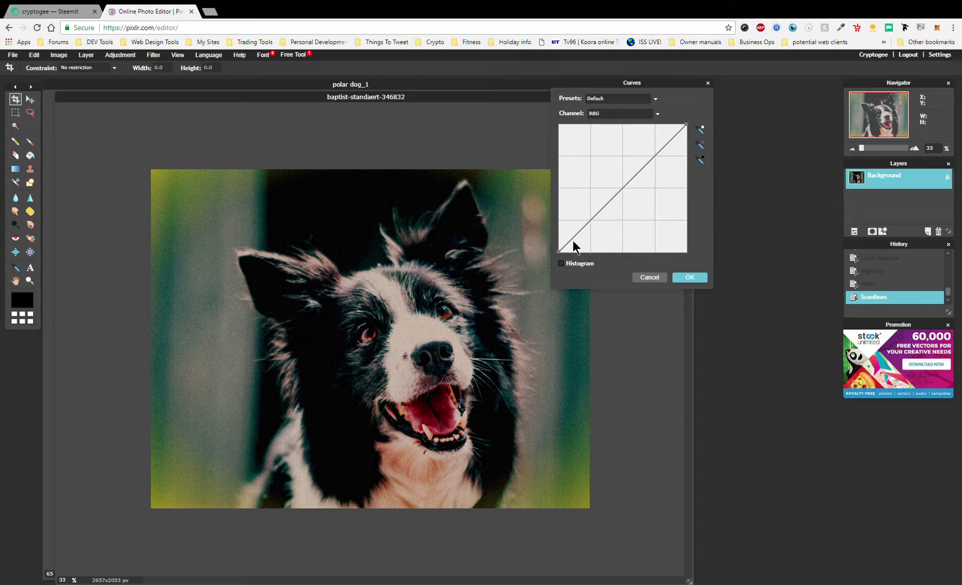
drag(572, 237, 575, 244)
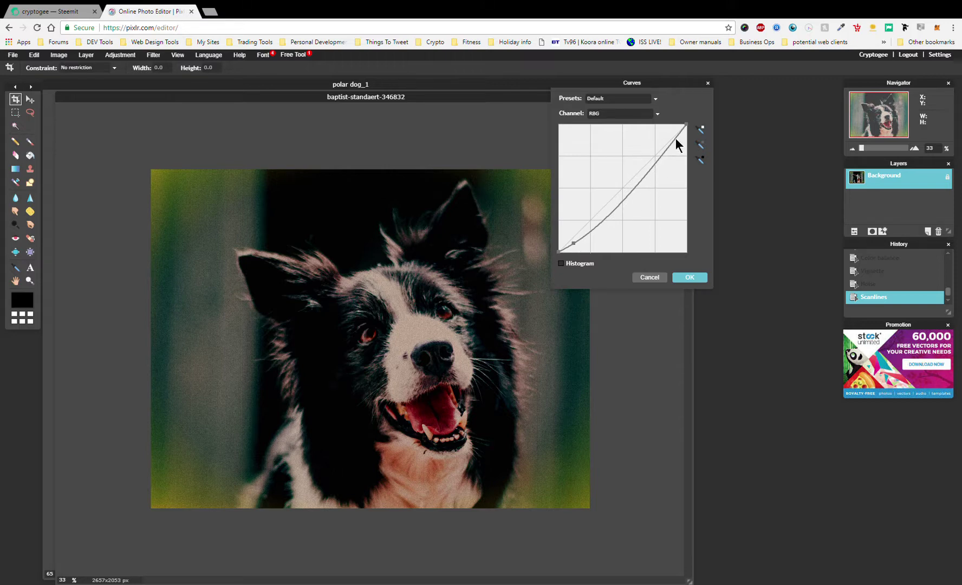
drag(674, 137, 671, 136)
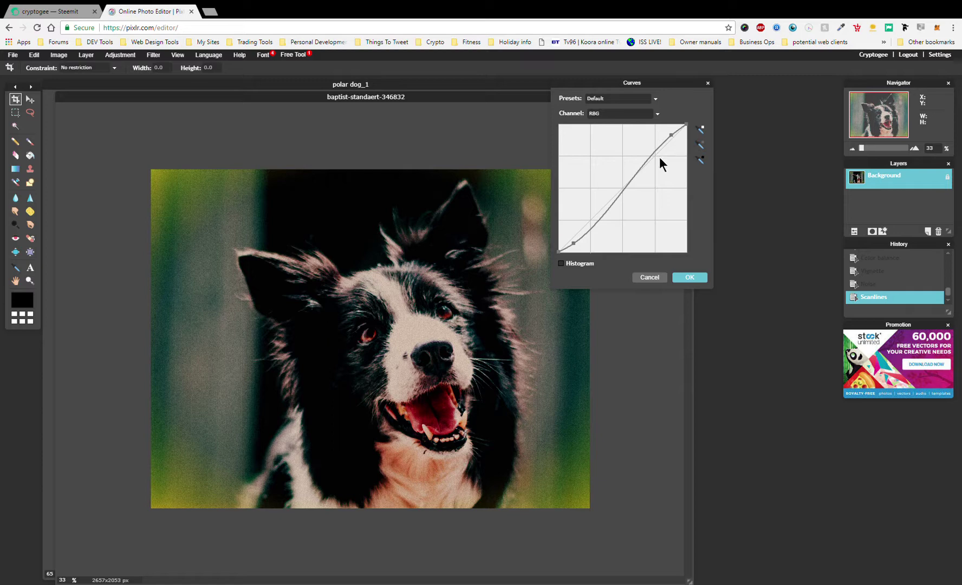
click(623, 187)
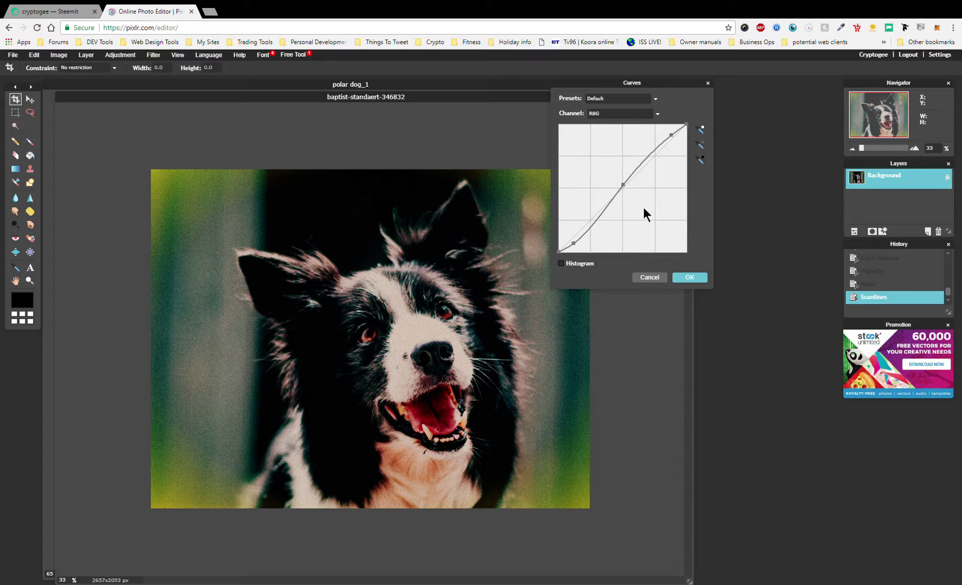
click(695, 283)
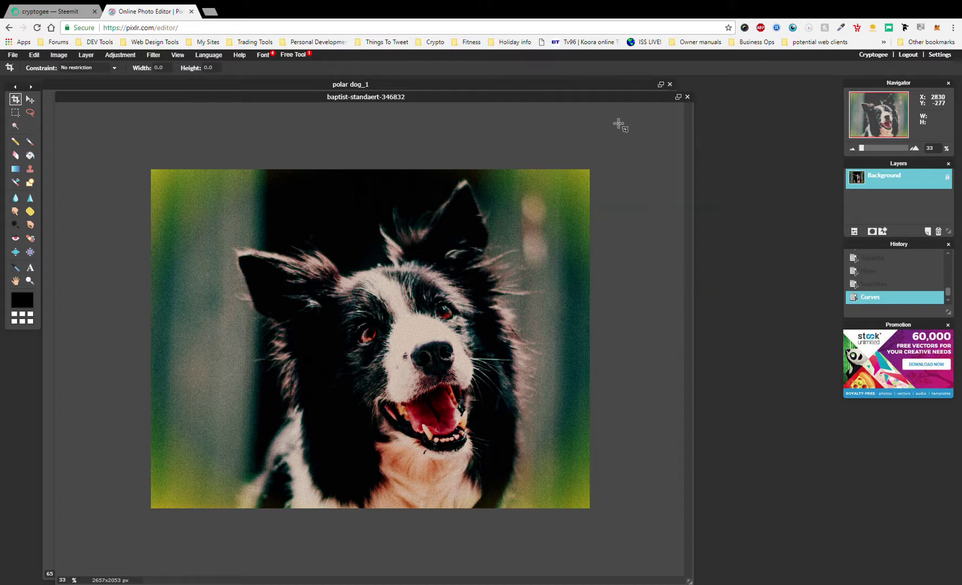
Bring polar dog_1 forward and scroll its History for comparison.
click(597, 86)
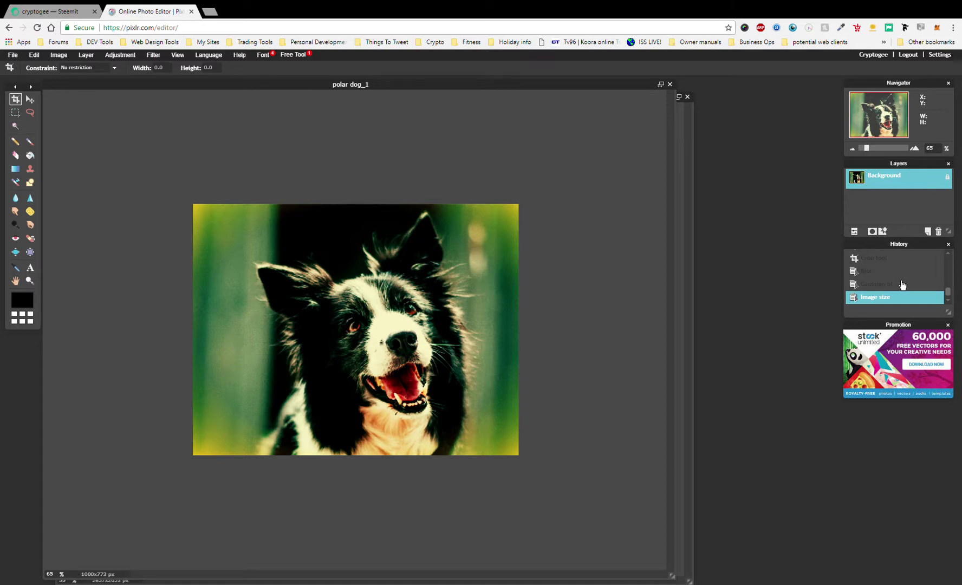
scroll(901, 287, up, 2)
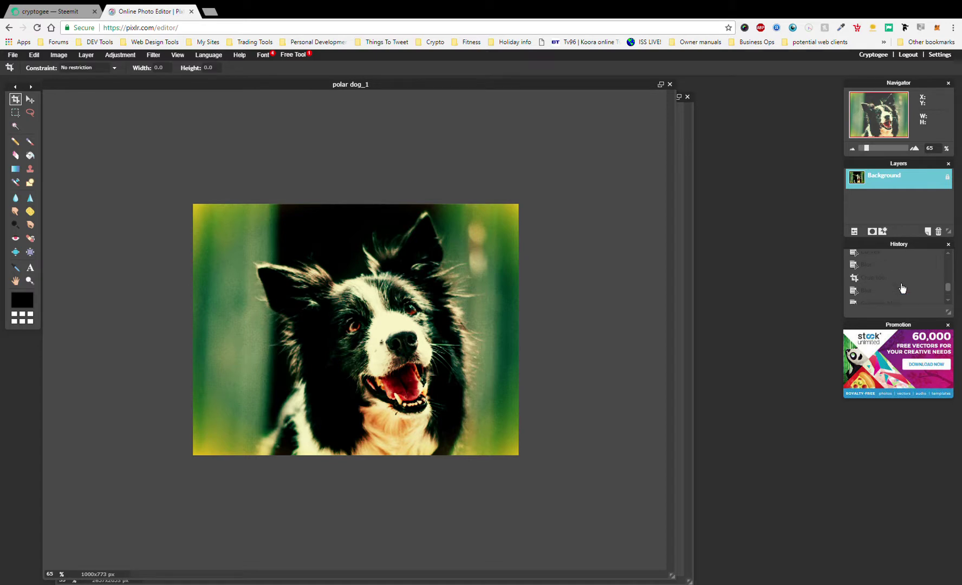
scroll(901, 288, up, 1)
scroll(902, 287, down, 3)
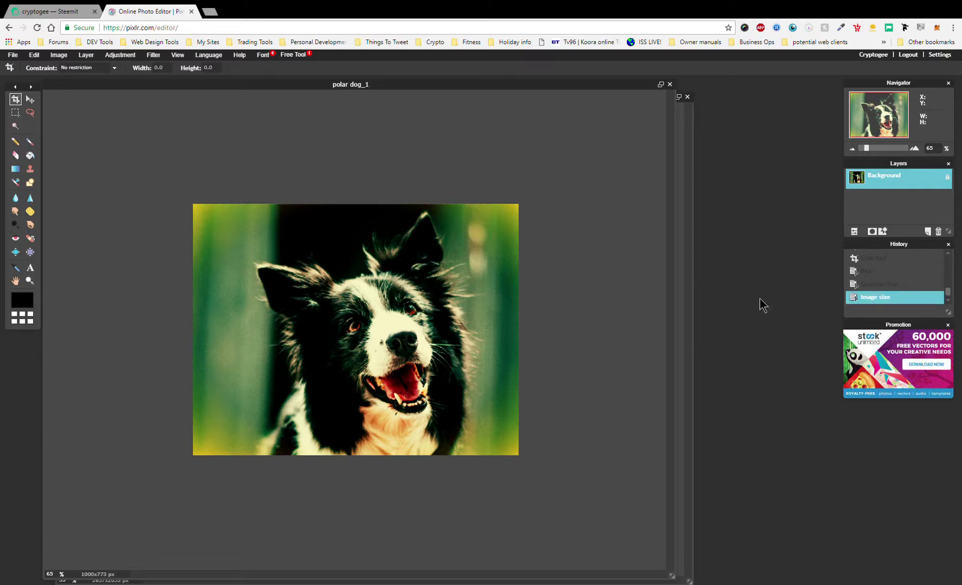
On the dog photo, apply Blur, then Gaussian blur at amount 16.
click(684, 156)
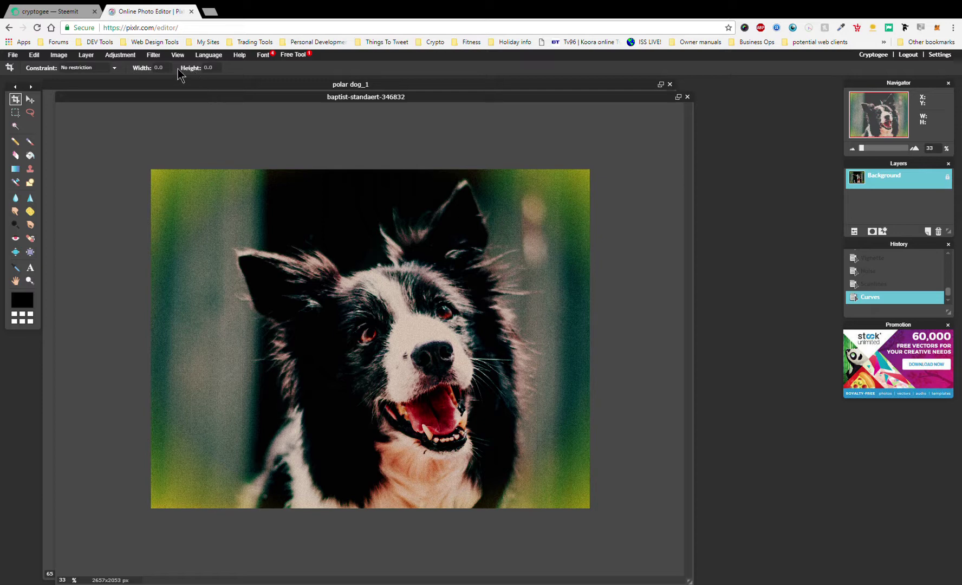
click(154, 57)
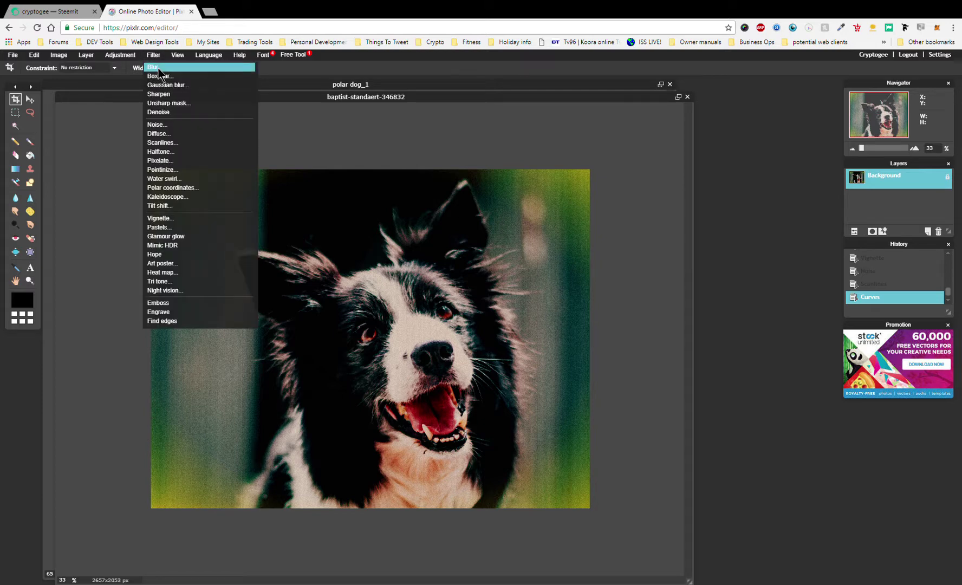
click(154, 67)
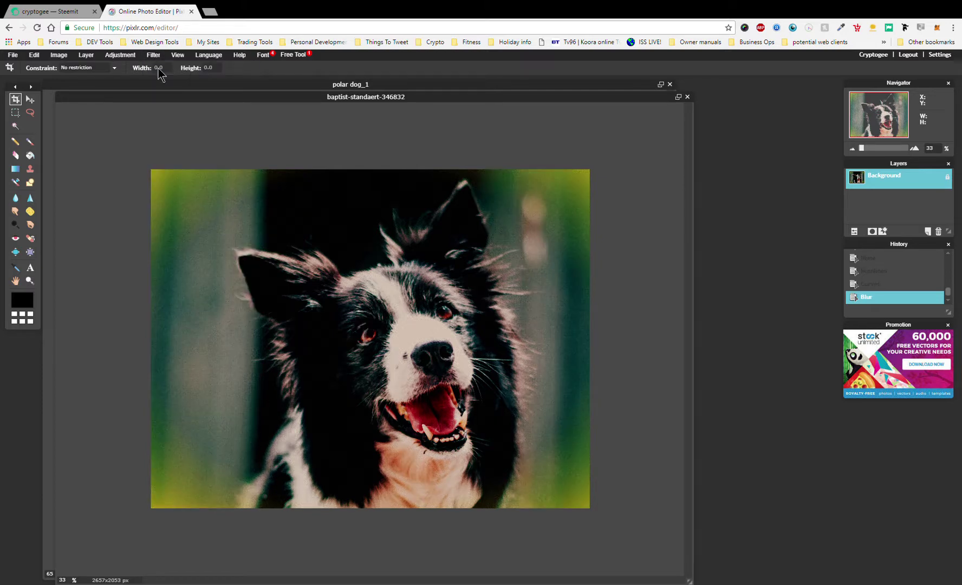
click(154, 55)
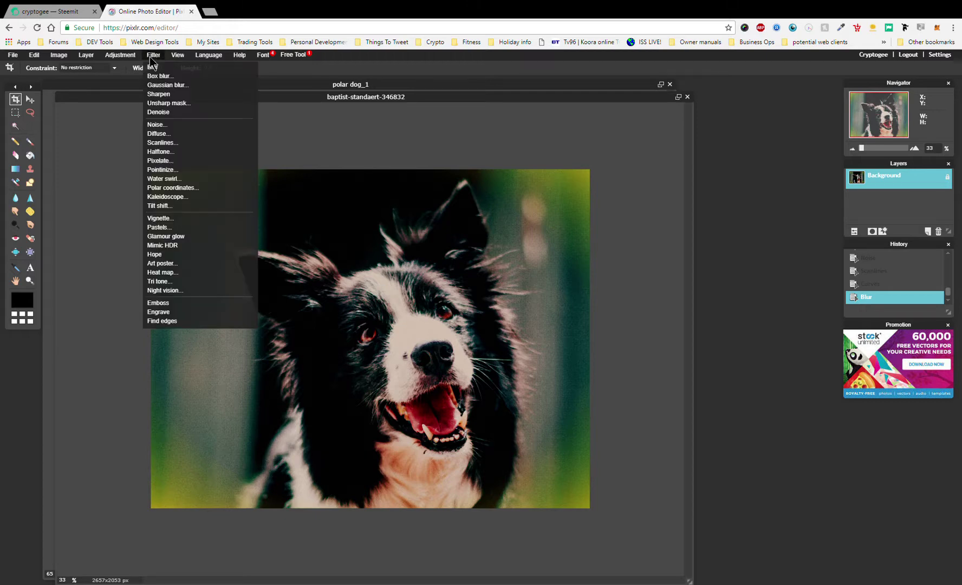
click(168, 85)
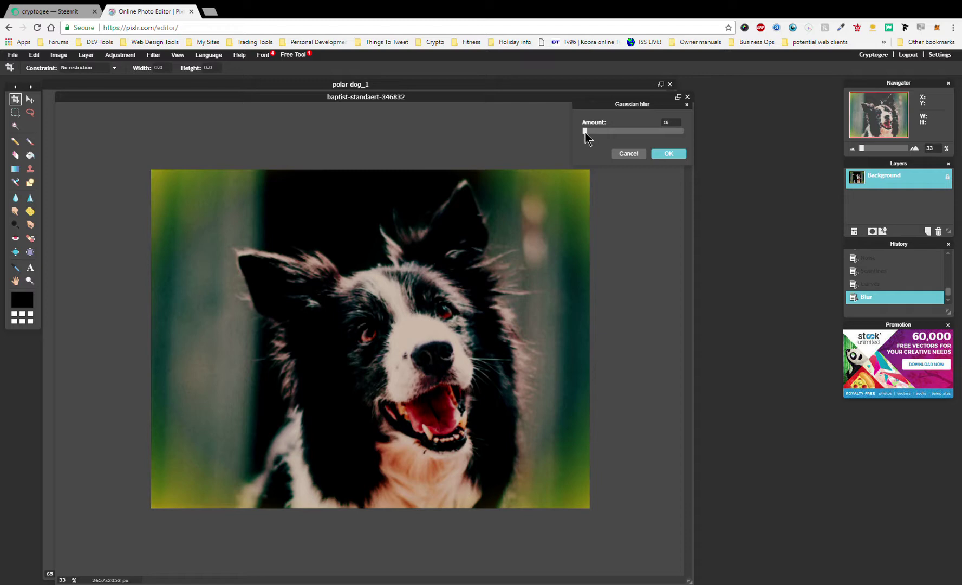
click(660, 157)
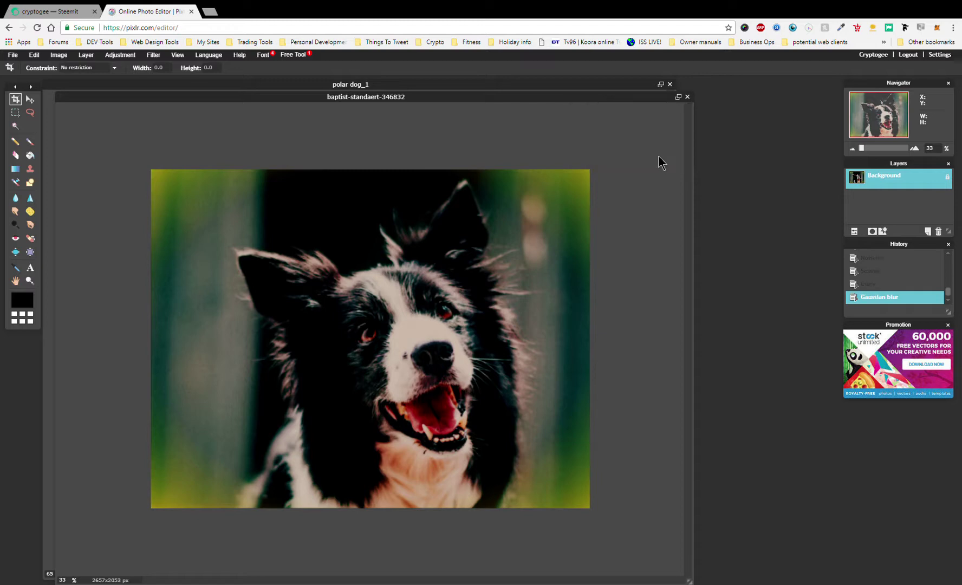
click(595, 90)
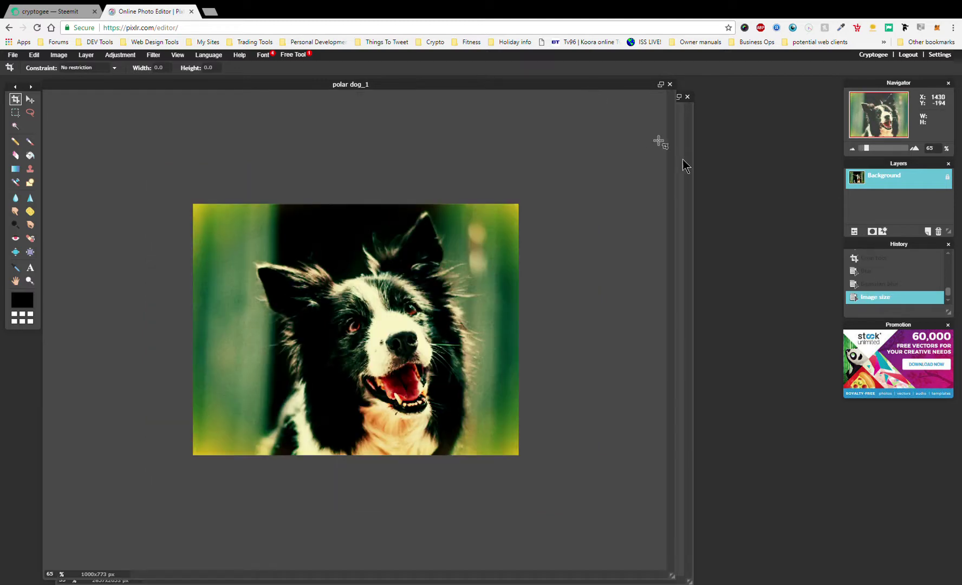
click(688, 181)
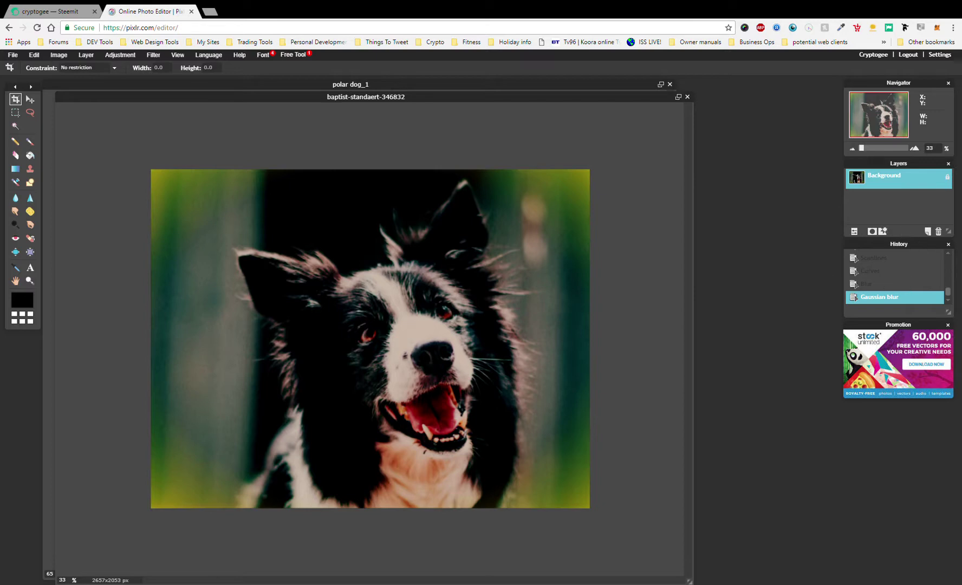
click(632, 86)
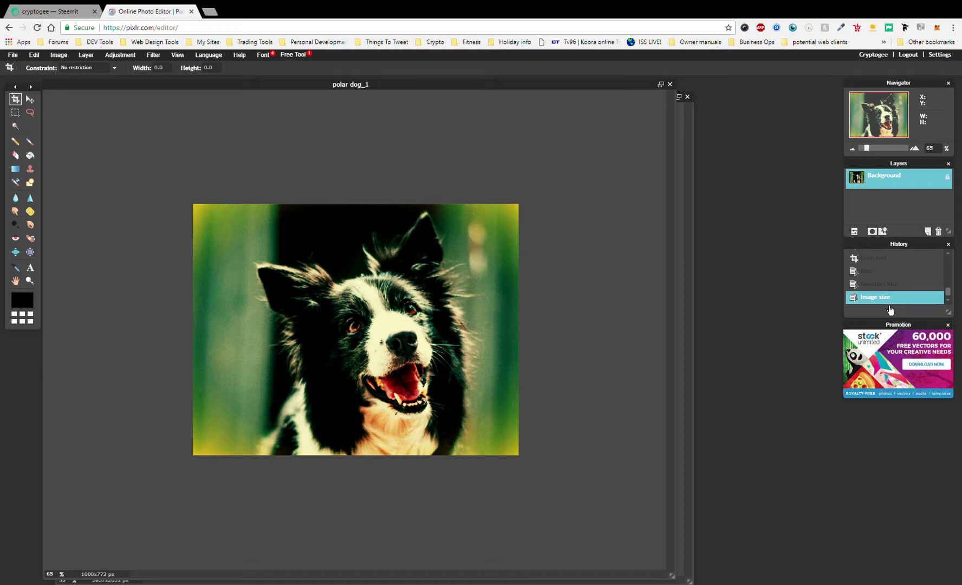
click(686, 278)
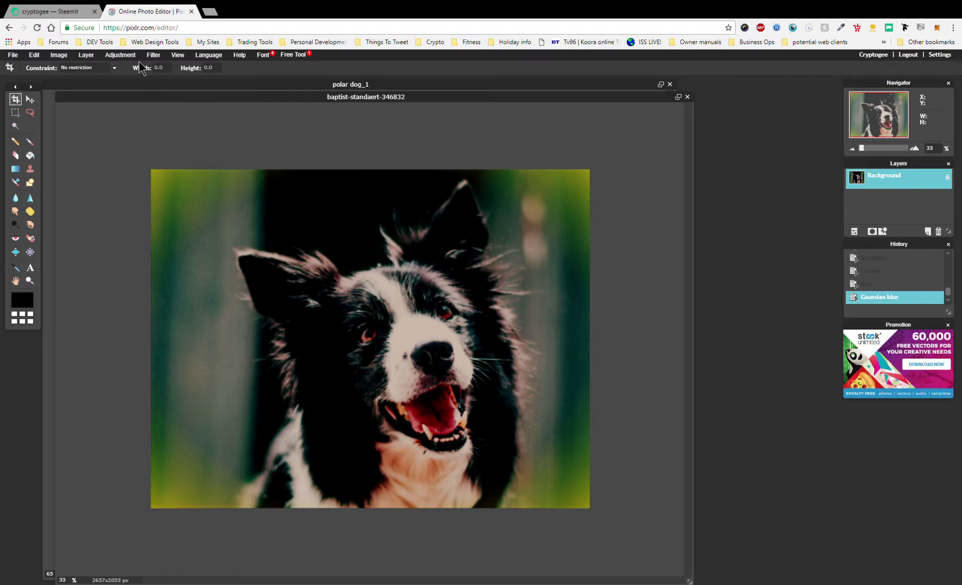
click(264, 87)
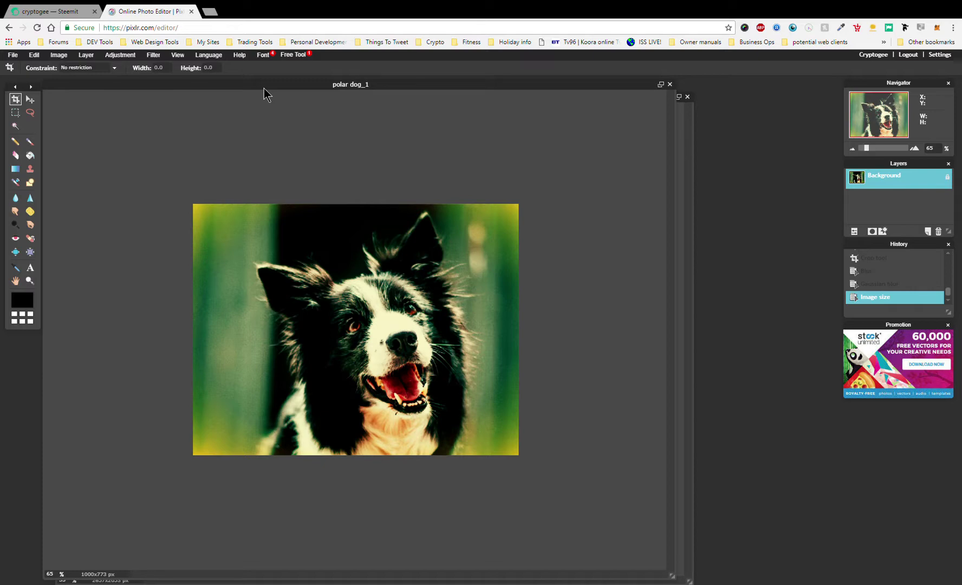
click(690, 154)
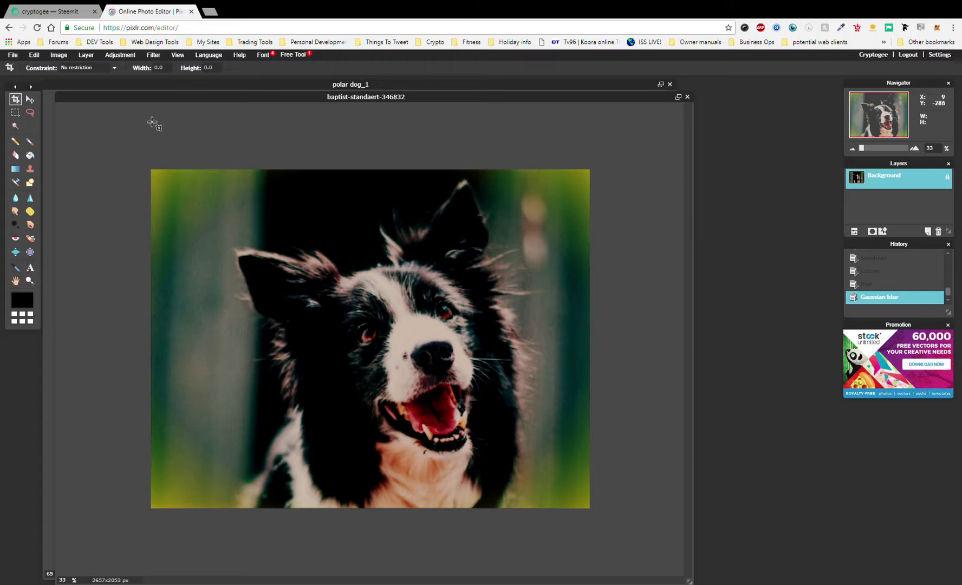
click(120, 60)
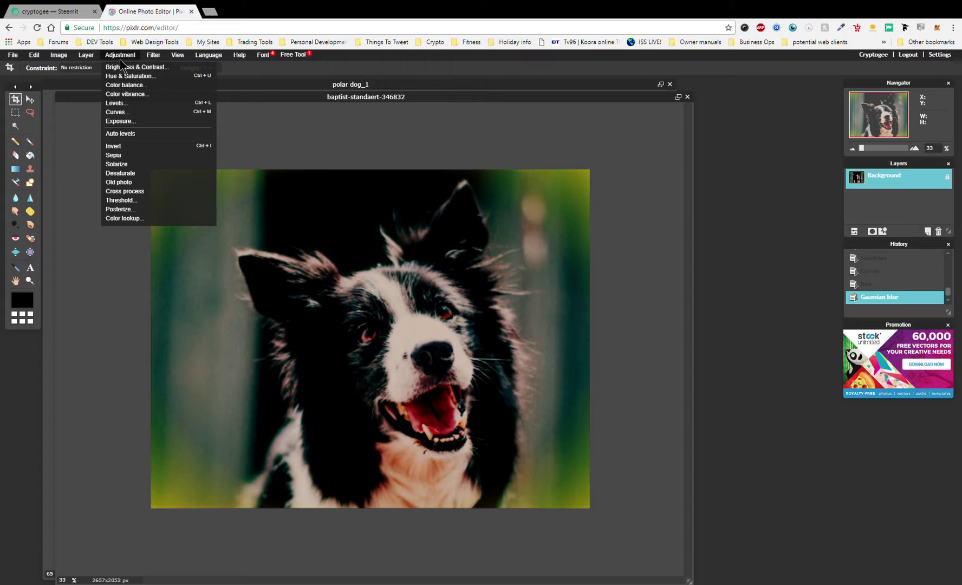
Apply Color balance with blue at -15 and green at 4 for a yellowish tint.
click(132, 87)
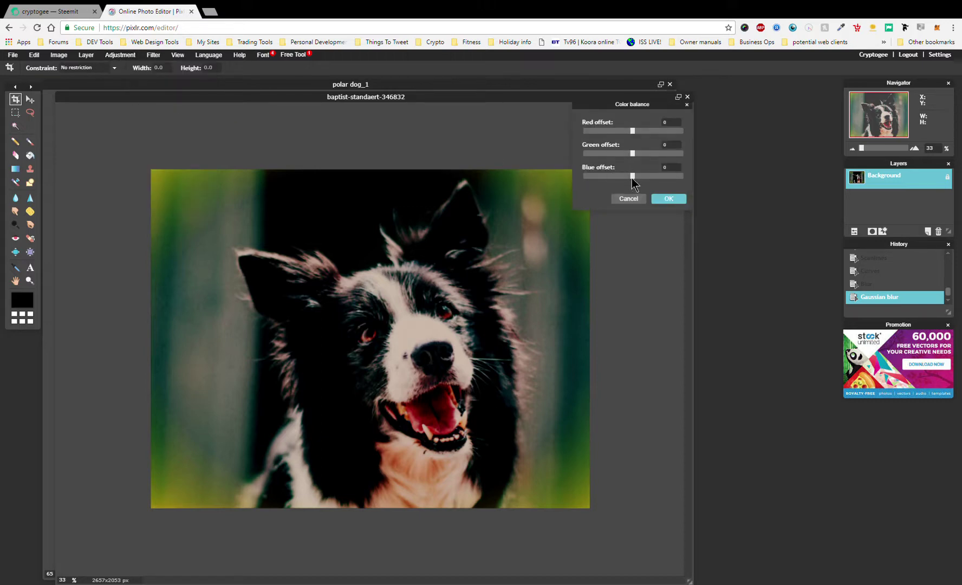
drag(627, 177, 629, 157)
drag(634, 156, 635, 157)
click(655, 198)
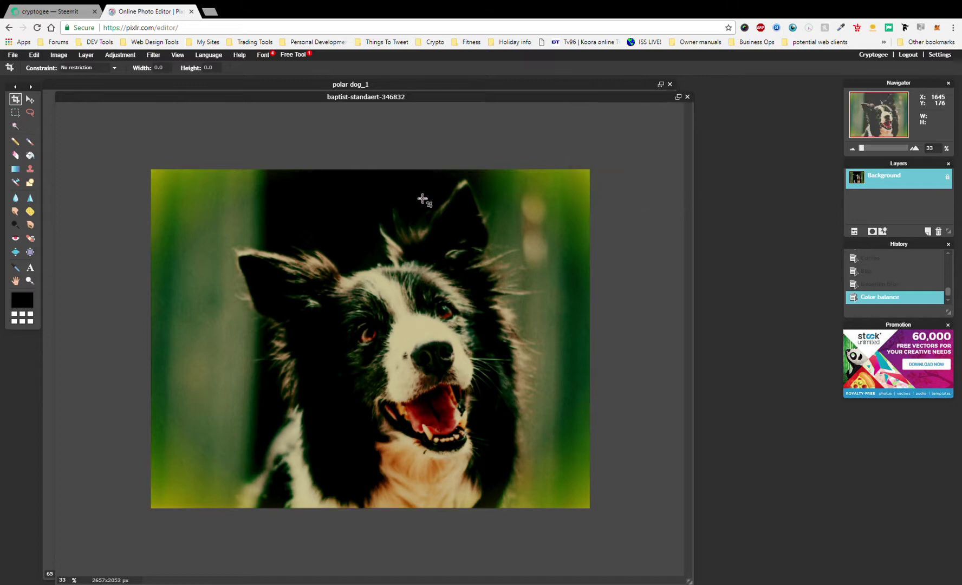
click(127, 55)
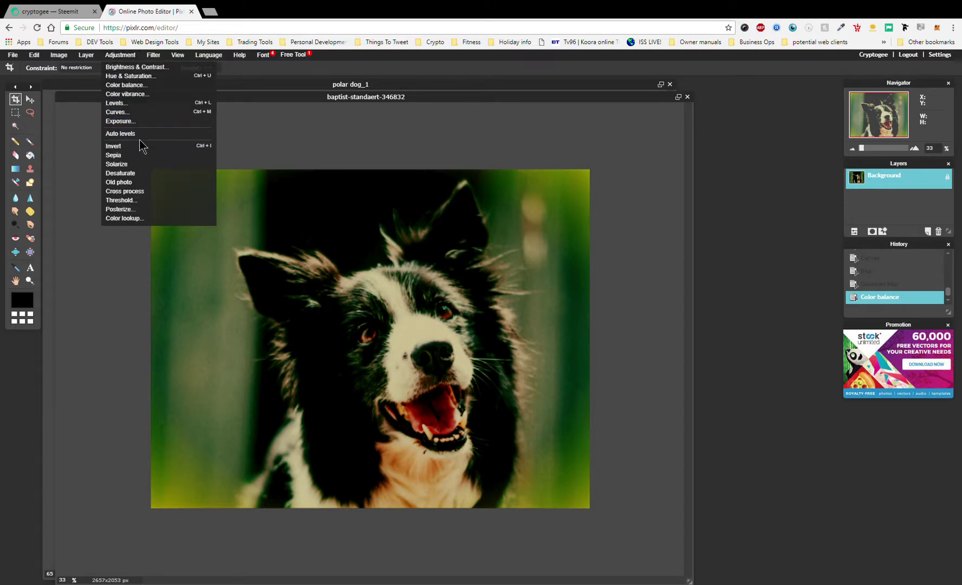
click(569, 89)
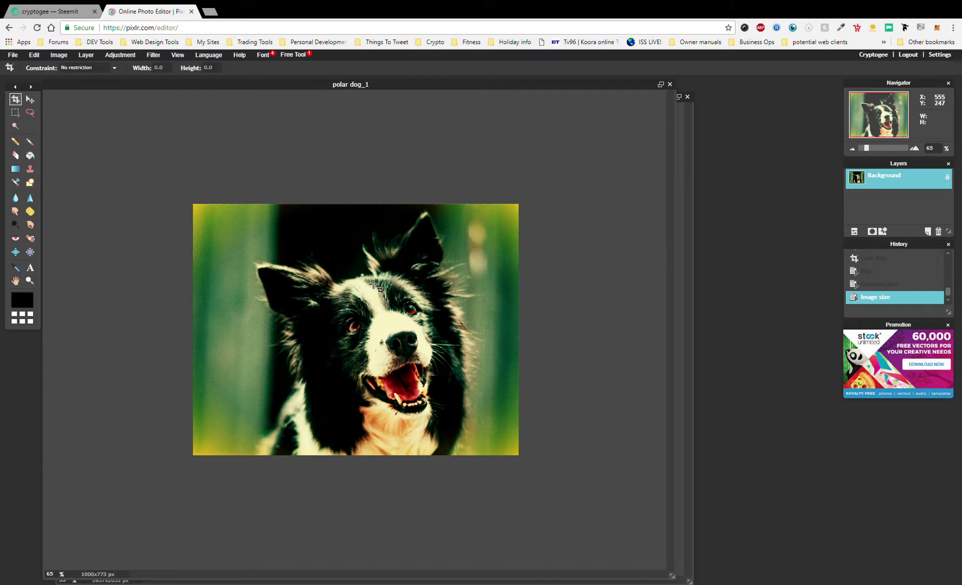
click(689, 204)
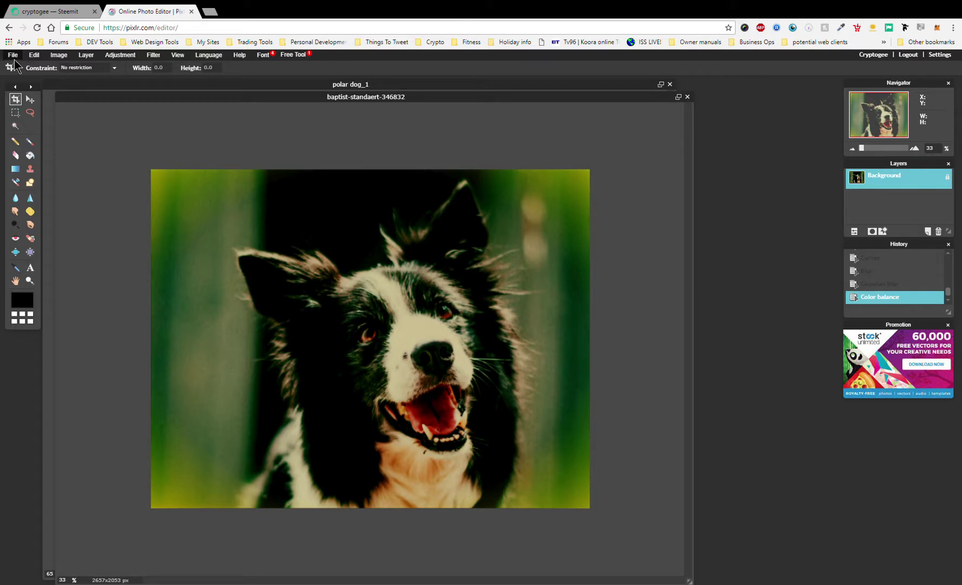
click(53, 56)
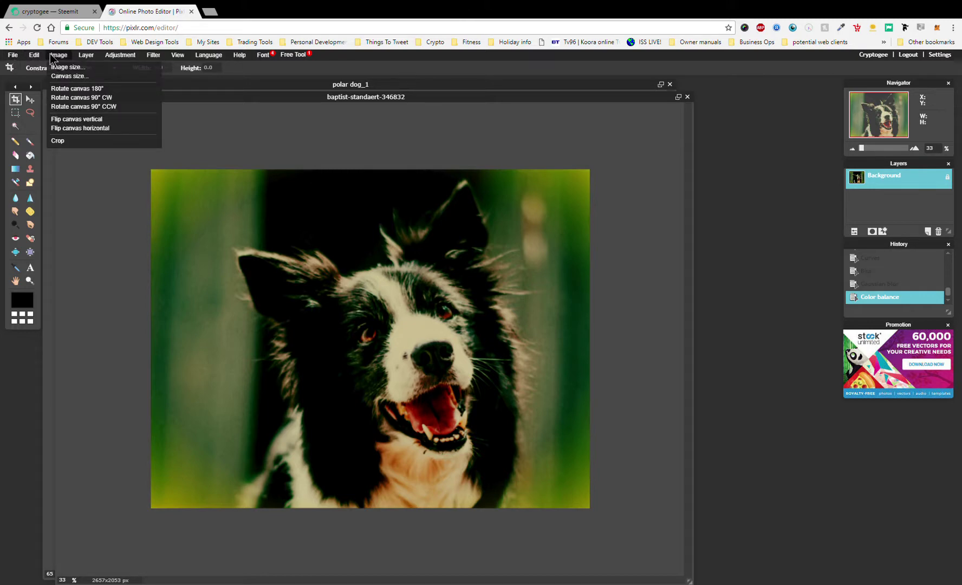
mouse_move(38, 60)
mouse_move(85, 60)
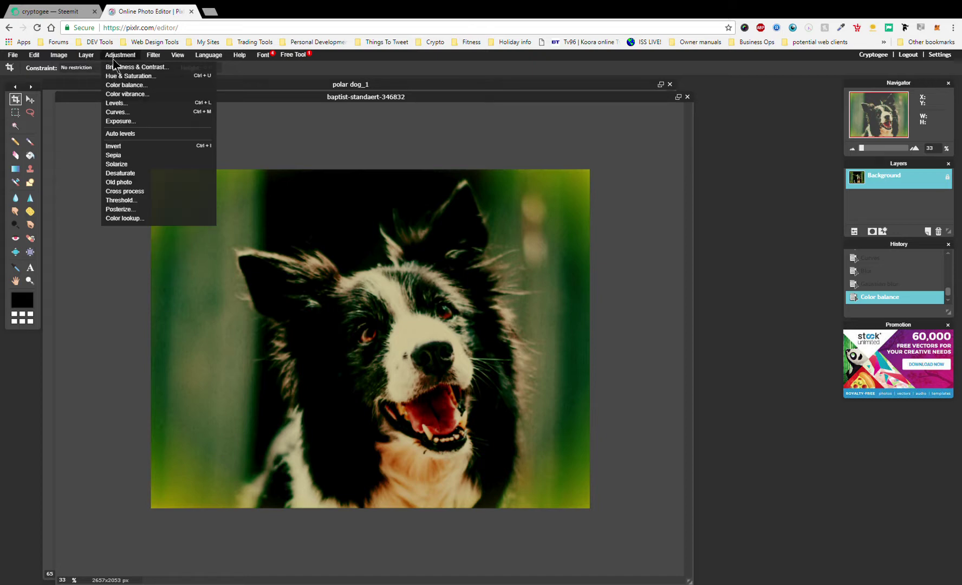
mouse_move(153, 58)
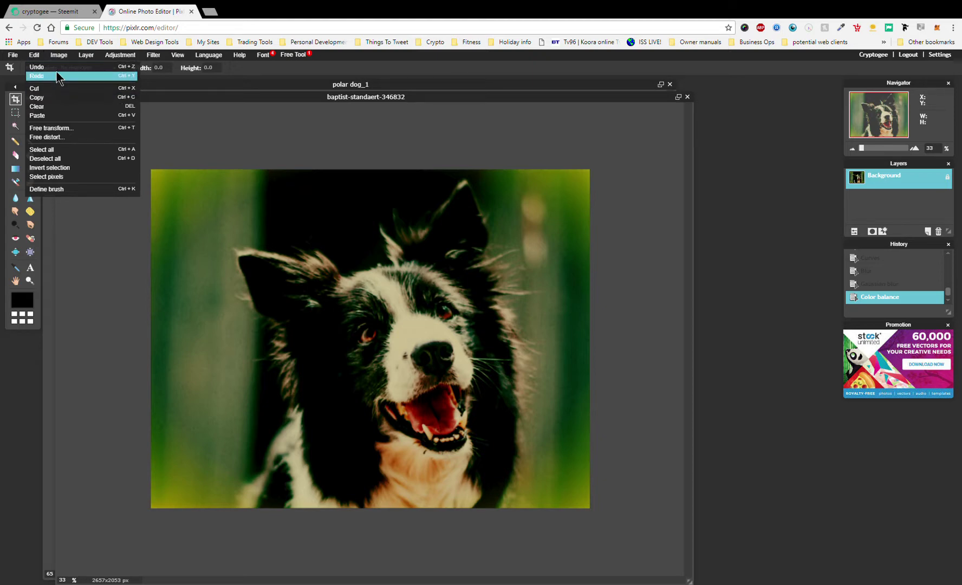
mouse_move(63, 60)
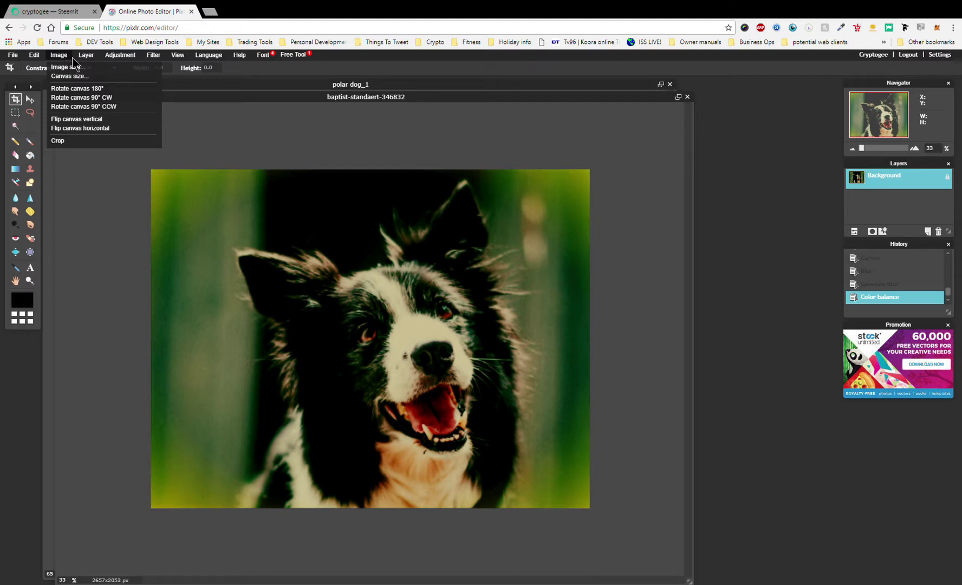
Resize the photo to 1000 x 773 px, then return to the Steemit blog tab.
click(74, 69)
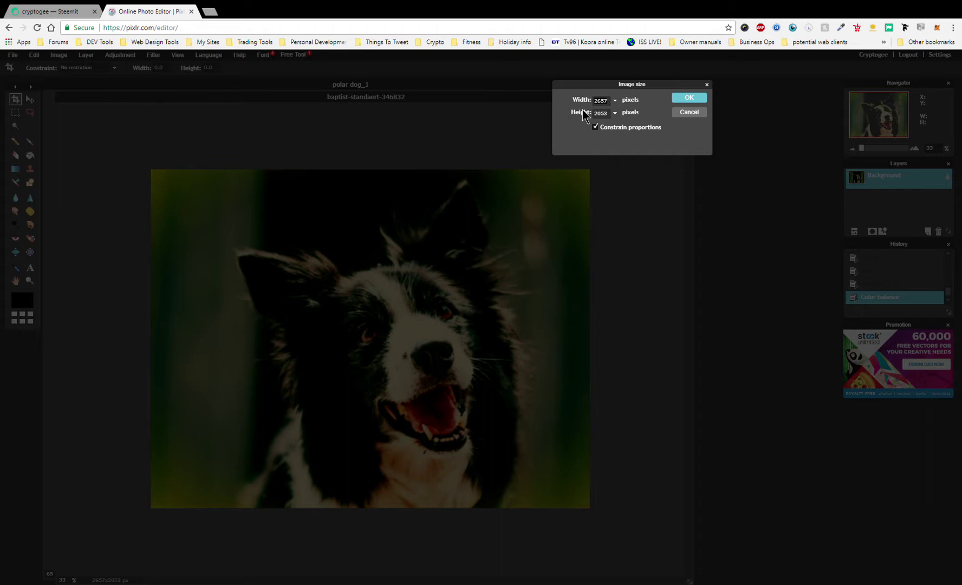
key(BackSpace)
key(BackSpace)
key(BackSpace)
key(BackSpace)
text(1)
click(701, 97)
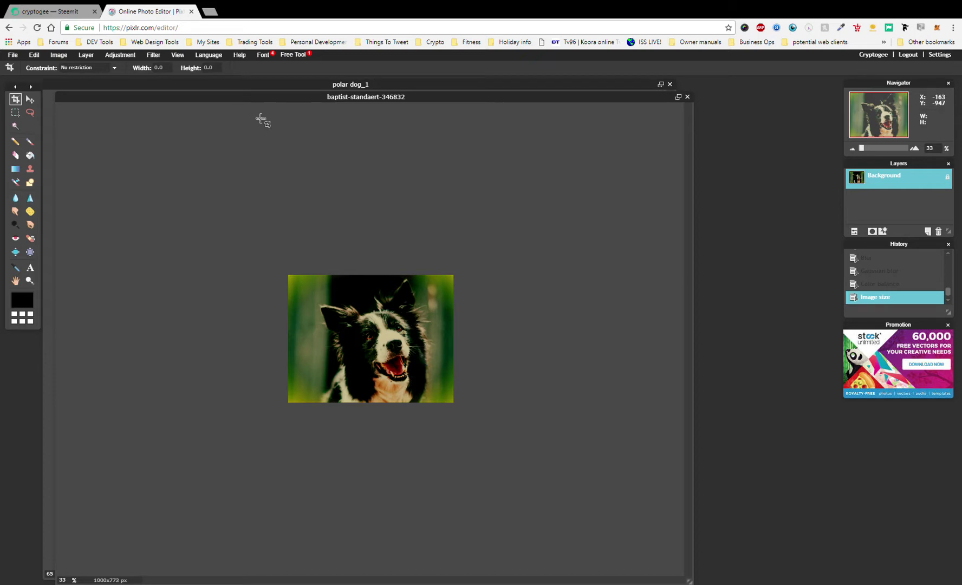
click(76, 12)
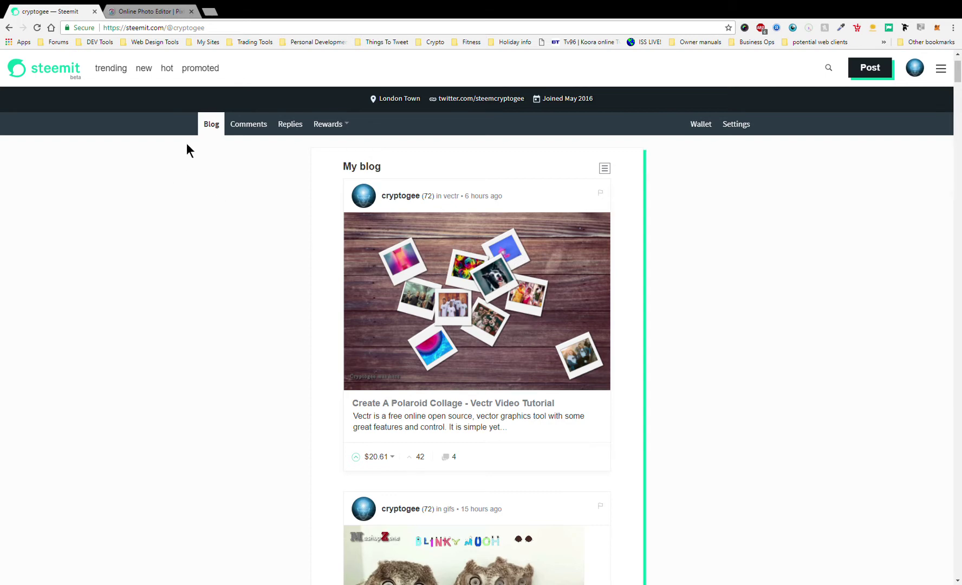
click(166, 11)
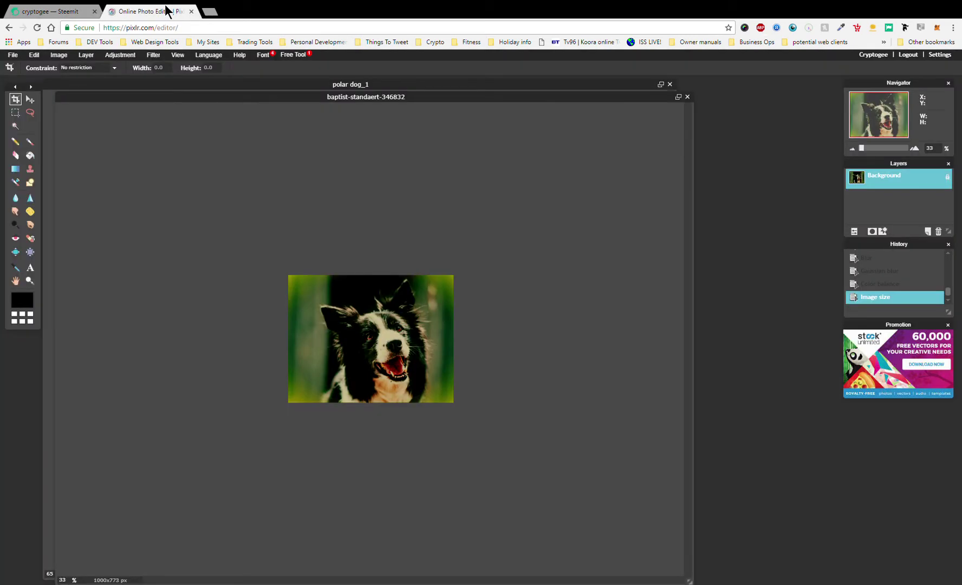